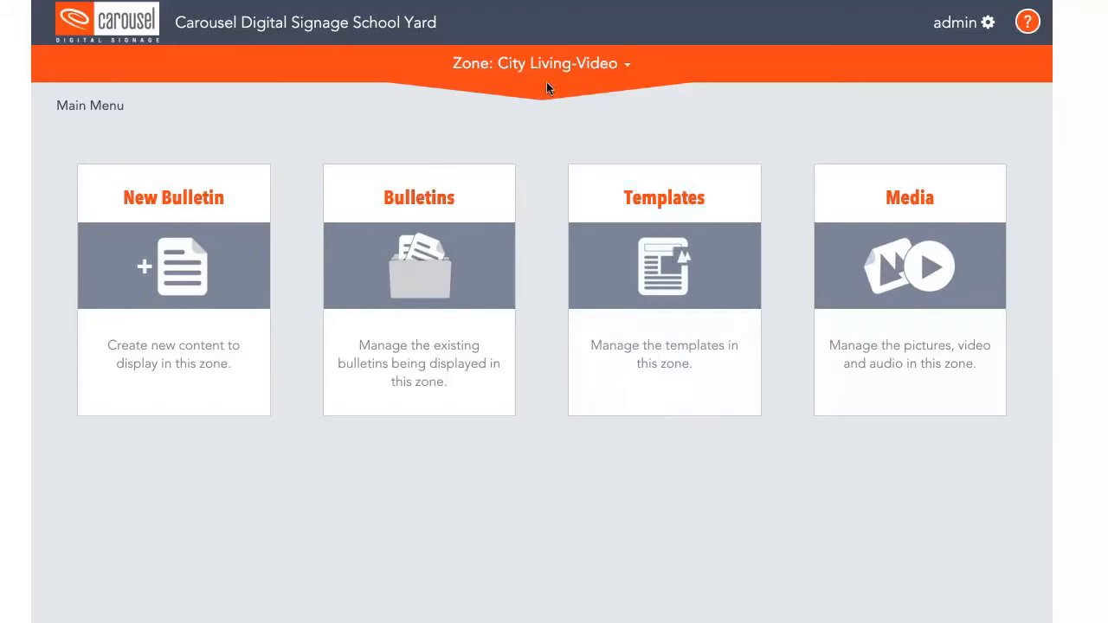
Switch the working zone to the City Living-Full Alert full screen alert zone.
{"action": "left_click", "coordinate": [567, 69]}
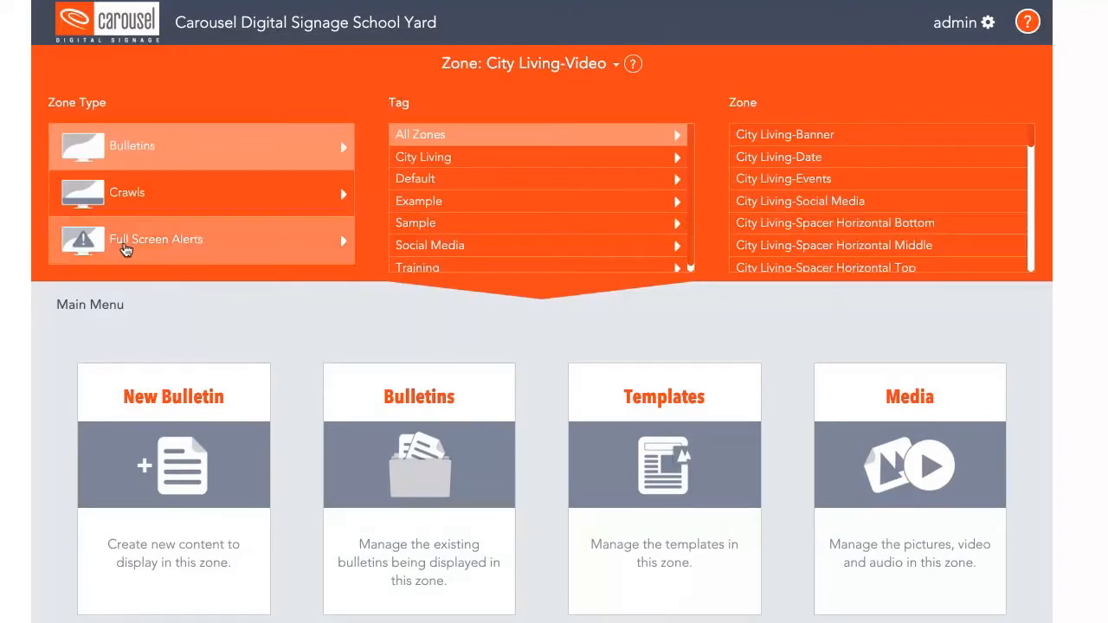
{"action": "left_click", "coordinate": [132, 249]}
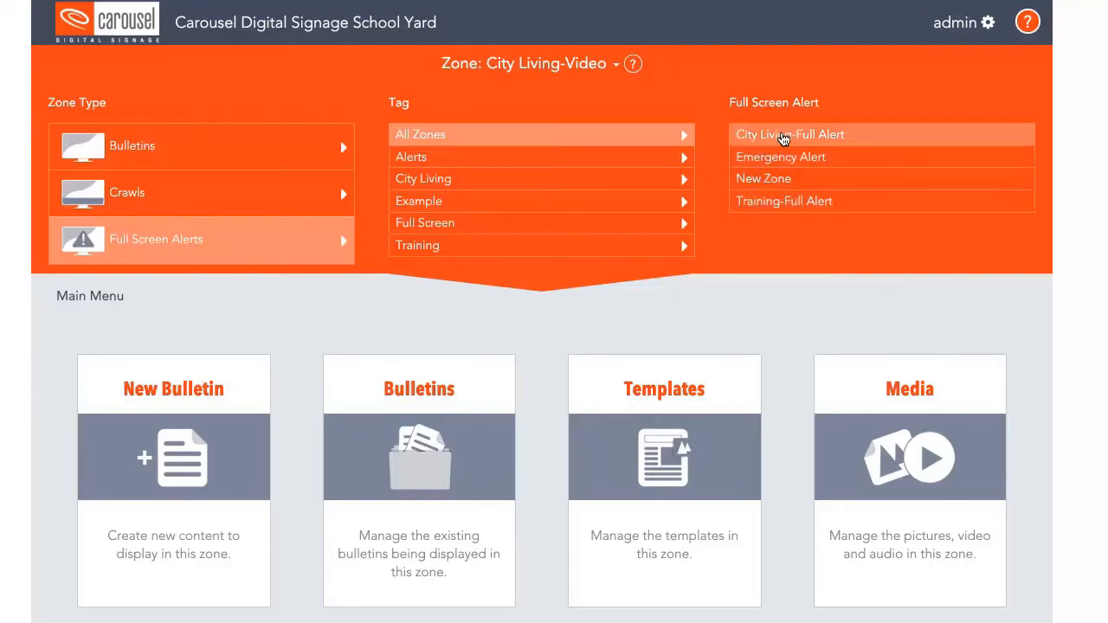
{"action": "left_click", "coordinate": [783, 136]}
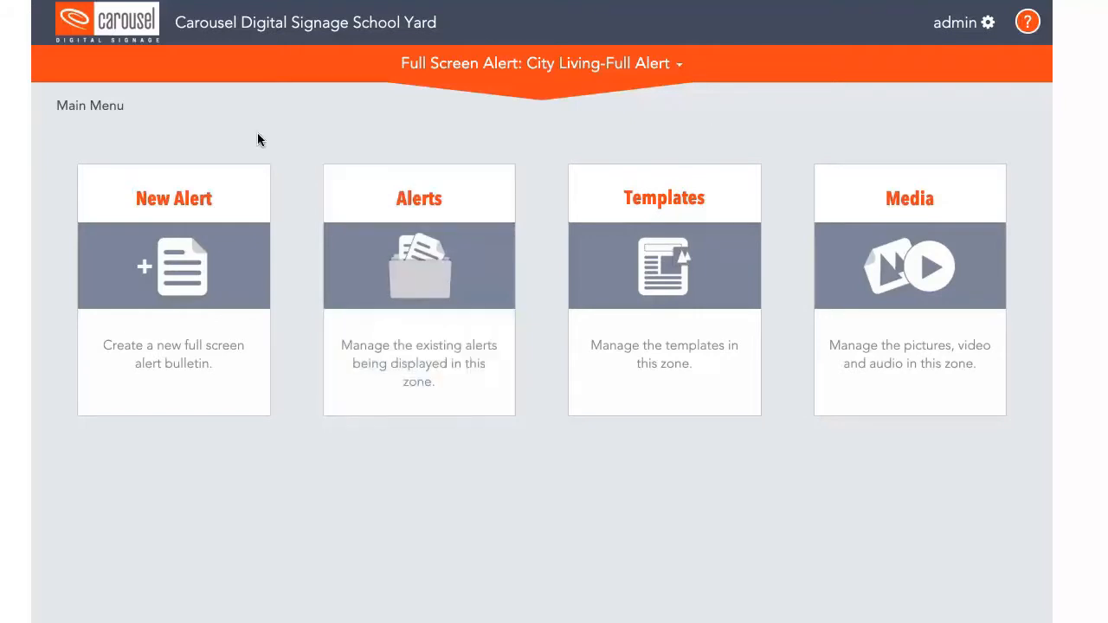
Review the templates offered for a new alert and the zone's template management page, and return to the main menu.
{"action": "left_click", "coordinate": [187, 275]}
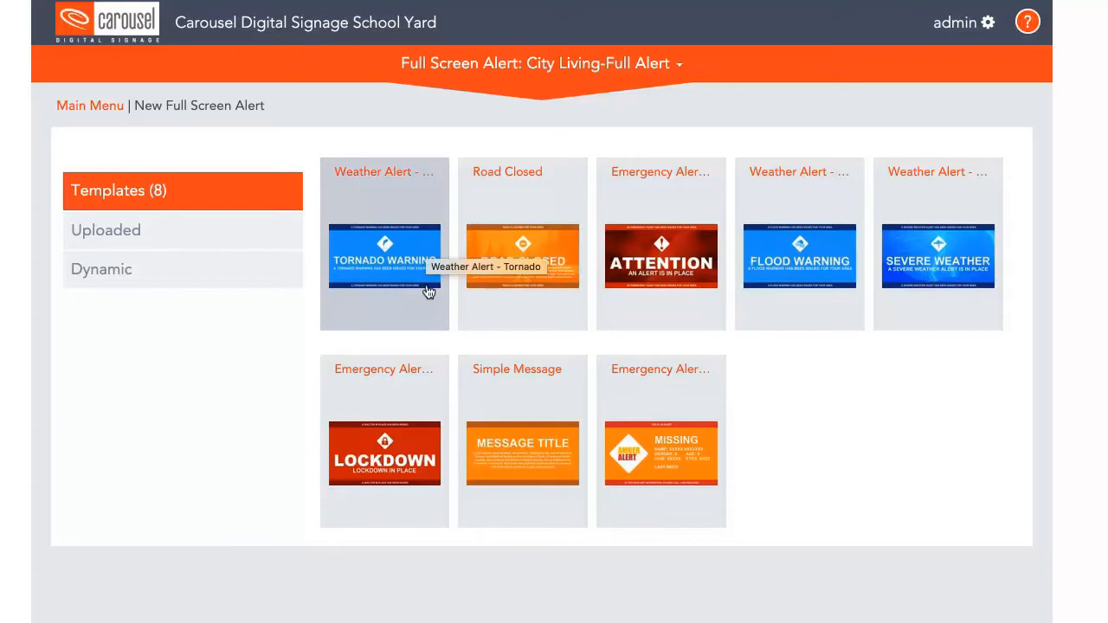
{"action": "left_click", "coordinate": [103, 108]}
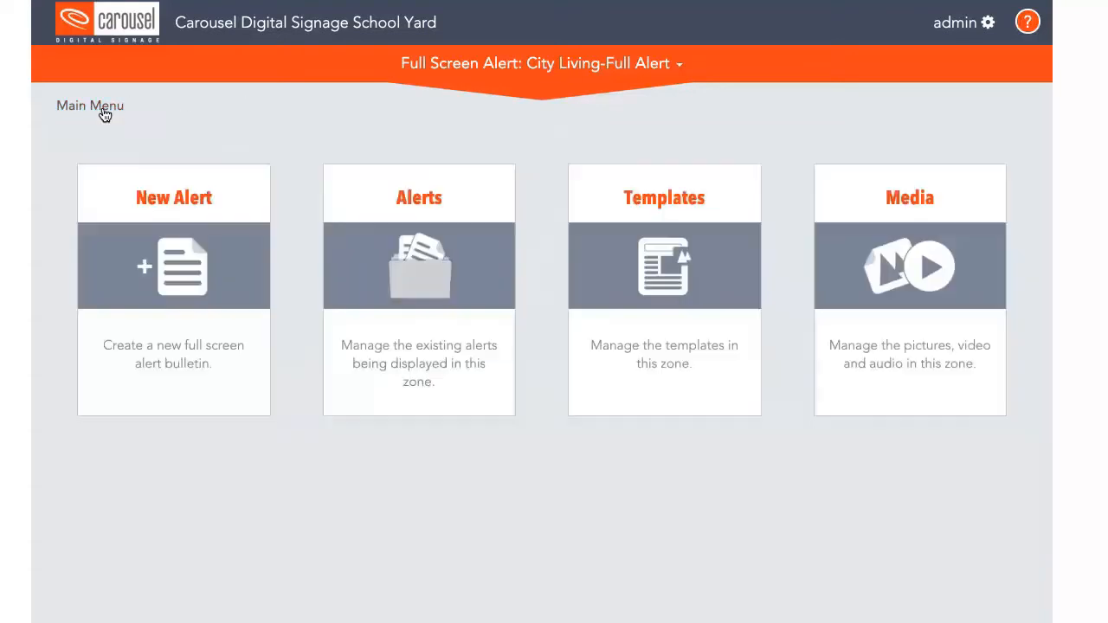
{"action": "left_click", "coordinate": [638, 242]}
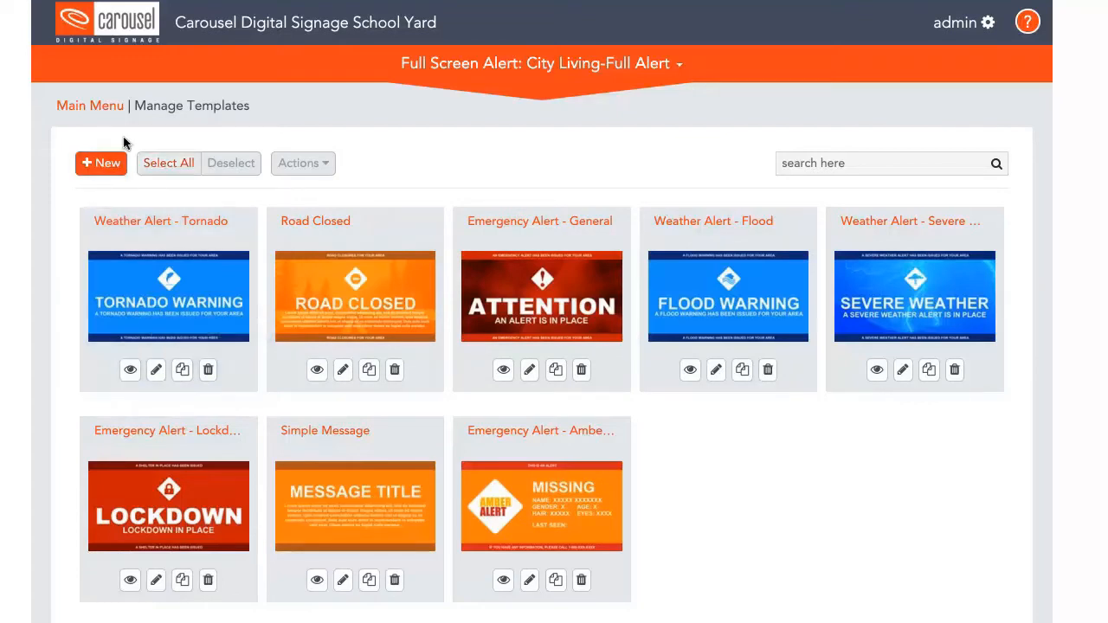
{"action": "left_click", "coordinate": [93, 111]}
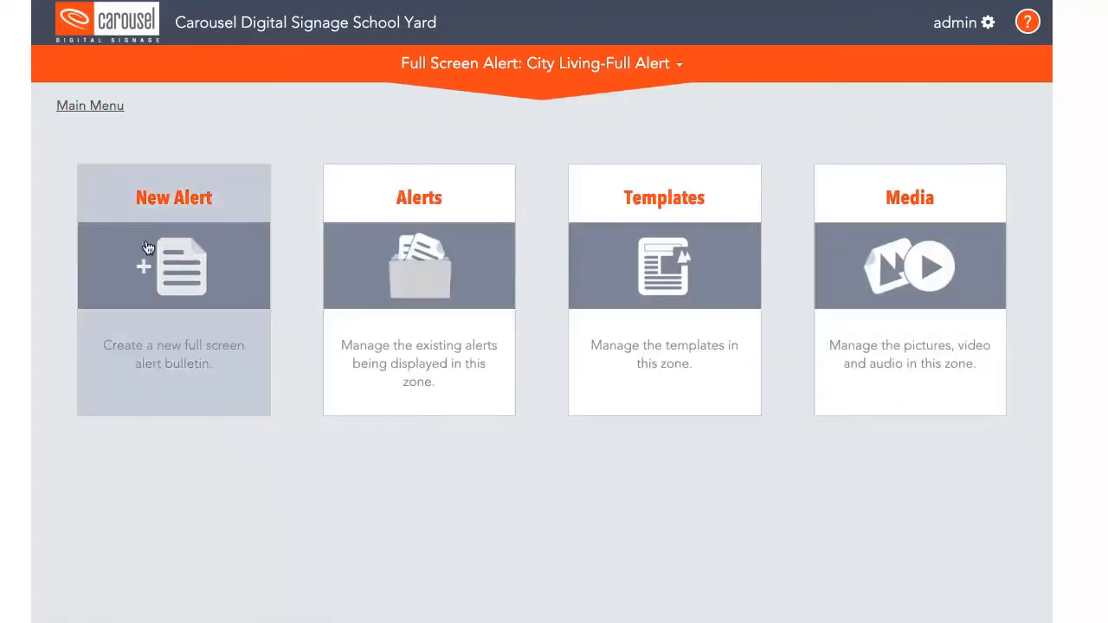
Start a new full screen alert from the Simple Message template after checking the Uploaded and Dynamic options, and review its content fields.
{"action": "left_click", "coordinate": [147, 247]}
{"action": "left_click", "coordinate": [119, 230]}
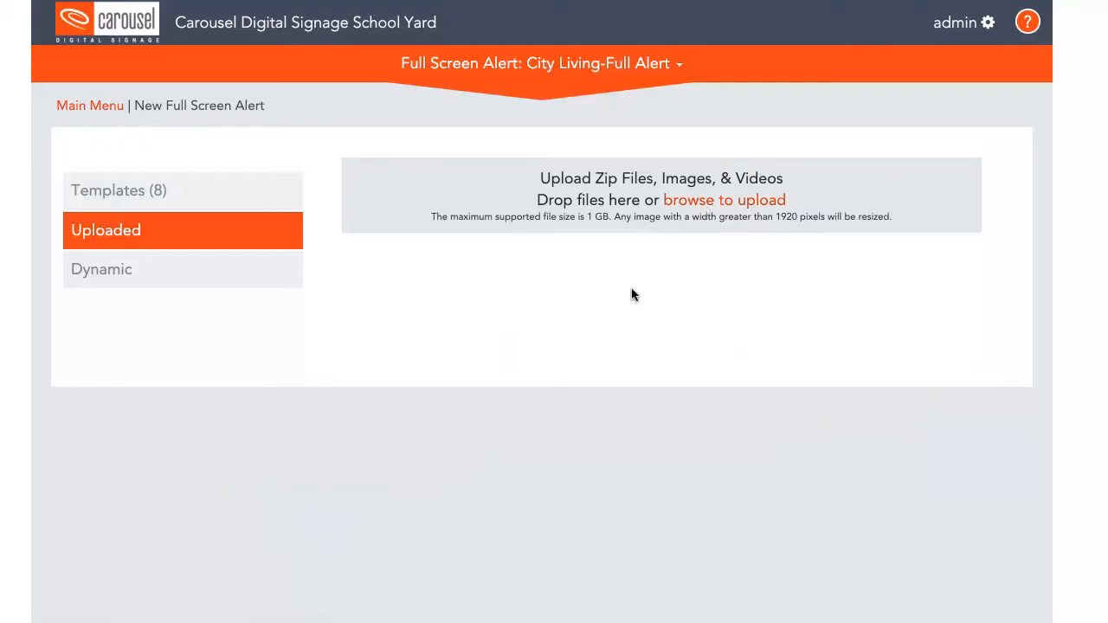
{"action": "left_click", "coordinate": [100, 277]}
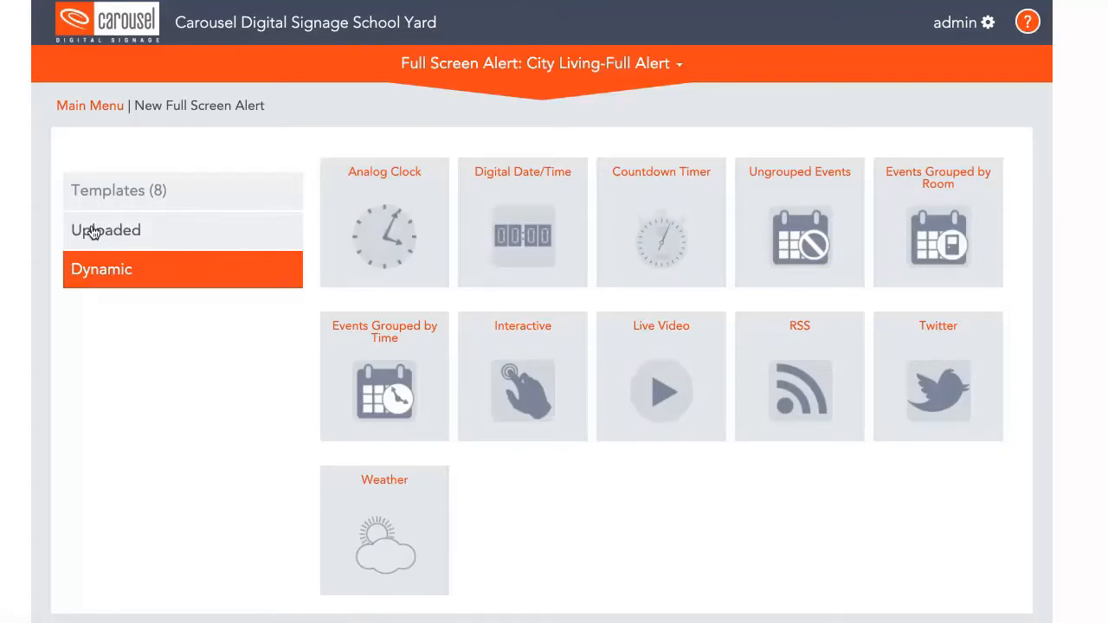
{"action": "left_click", "coordinate": [104, 190]}
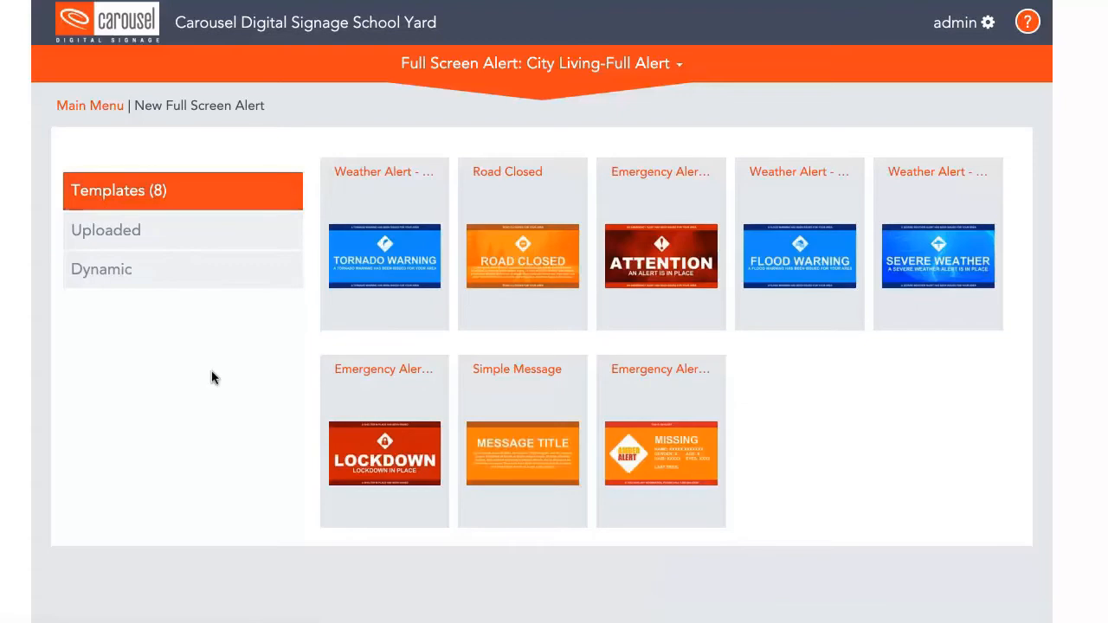
{"action": "left_click", "coordinate": [519, 422]}
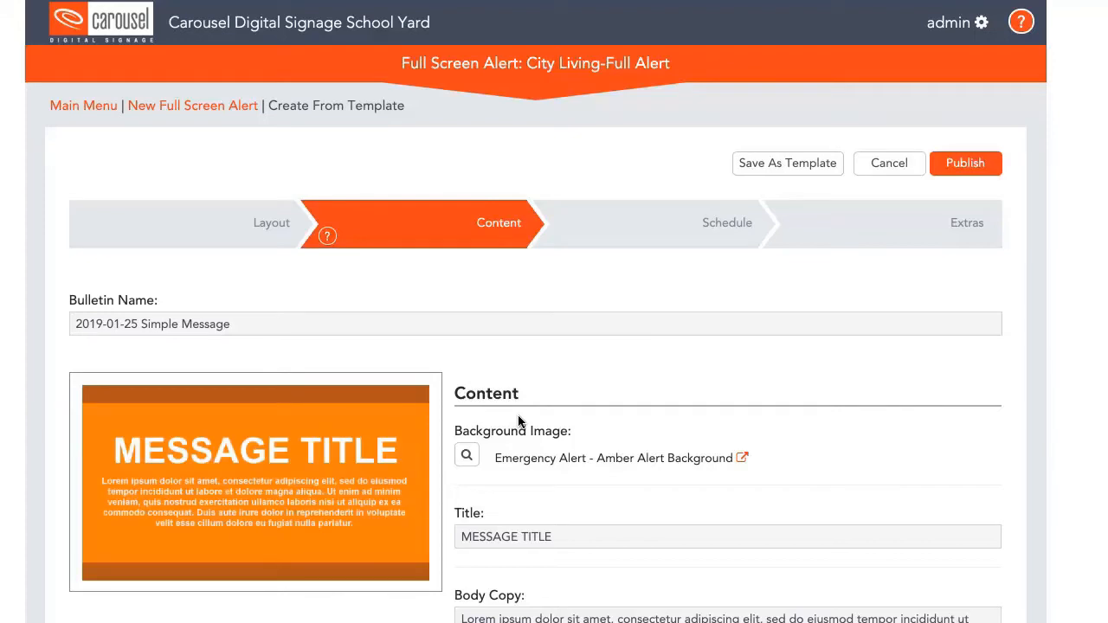
{"action": "scroll", "coordinate": [520, 422], "scroll_direction": "down", "scroll_amount": 2}
{"action": "scroll", "coordinate": [519, 420], "scroll_direction": "down", "scroll_amount": 4}
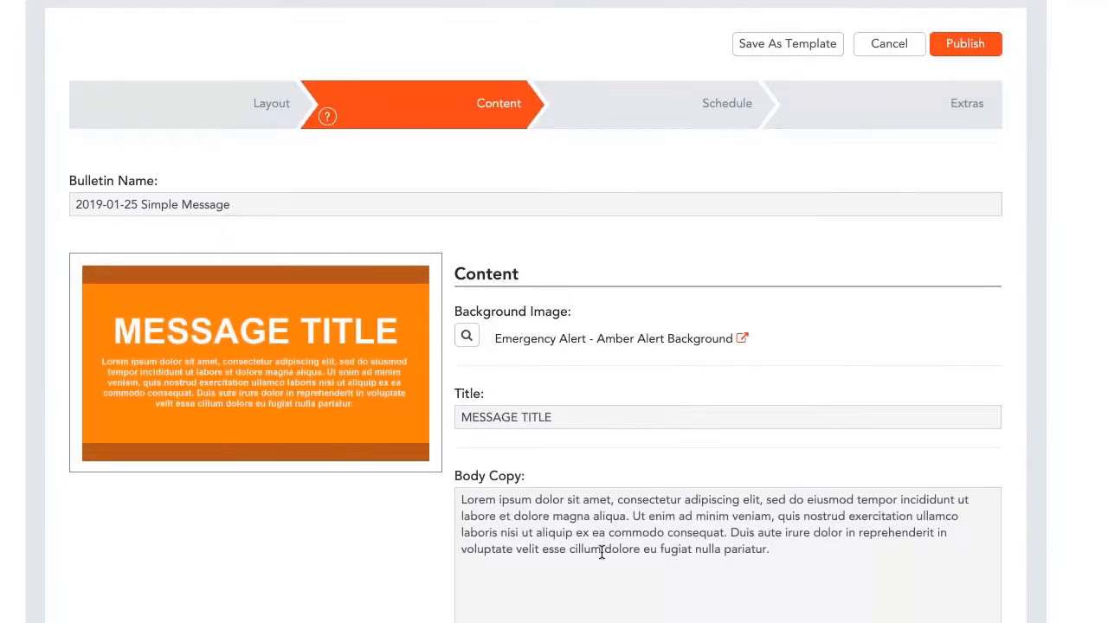
{"action": "scroll", "coordinate": [563, 310], "scroll_direction": "up", "scroll_amount": 5}
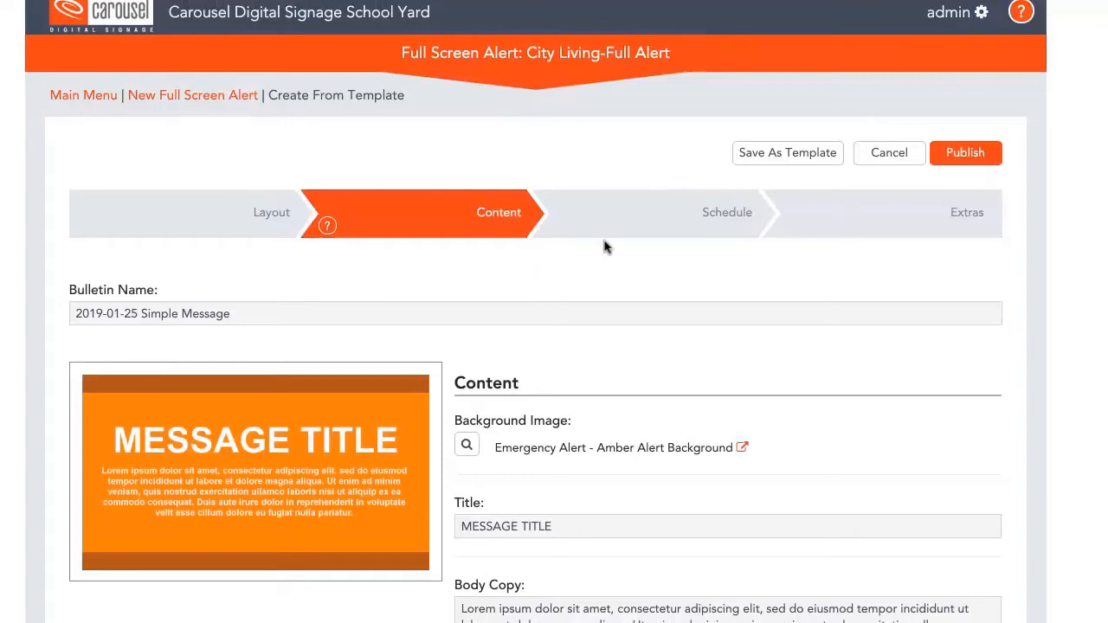
Set the new alert's daily start time to 11:00:00 am in its schedule.
{"action": "left_click", "coordinate": [703, 225]}
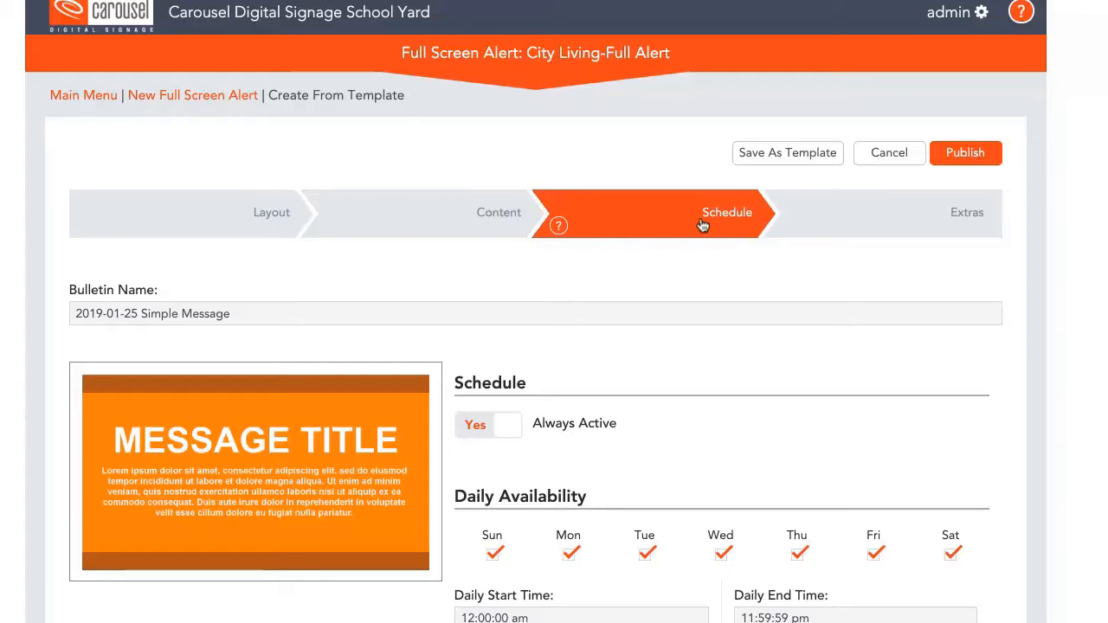
{"action": "scroll", "coordinate": [703, 225], "scroll_direction": "down", "scroll_amount": 1}
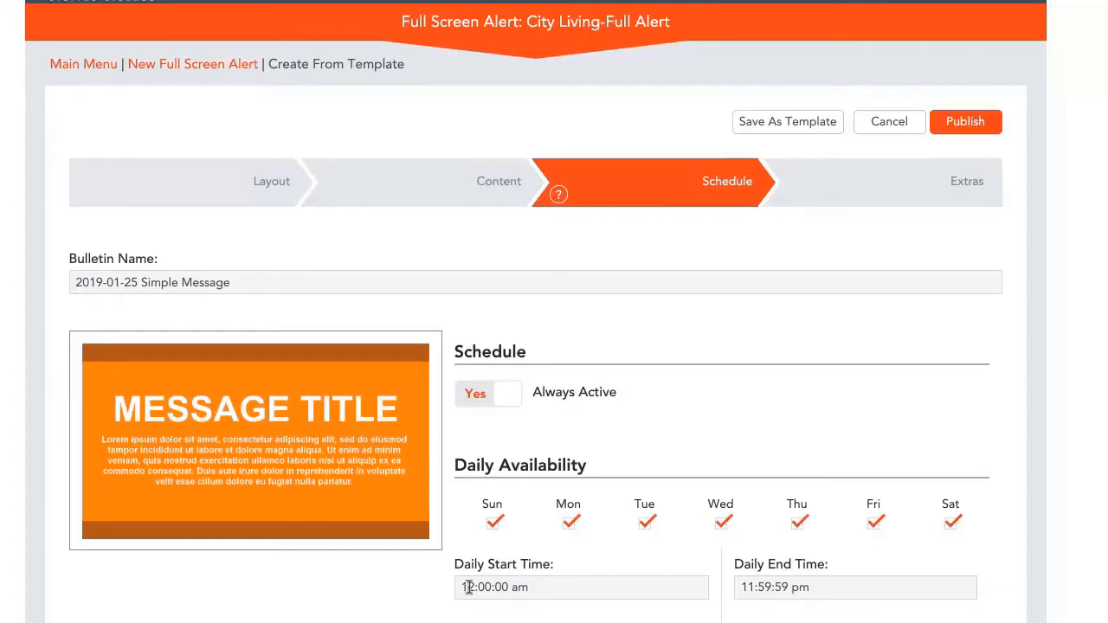
{"action": "left_click_drag", "start_coordinate": [470, 587], "coordinate": [452, 590]}
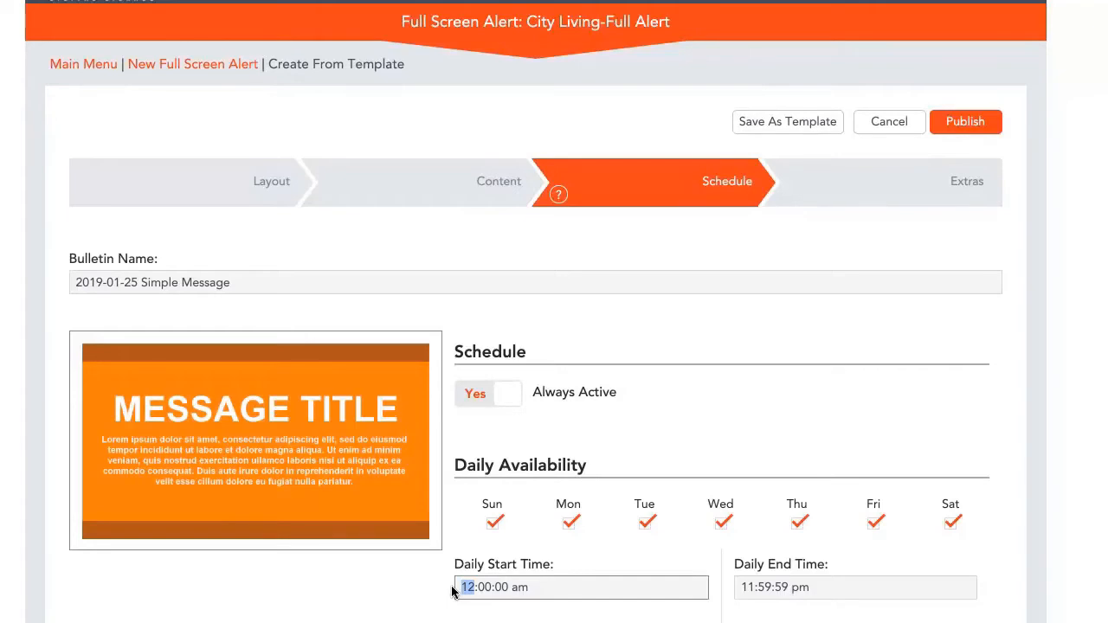
{"action": "type", "text": "11"}
Set the alert's daily end time to 11:00:30 pm and publish the alert.
{"action": "left_click", "coordinate": [761, 587]}
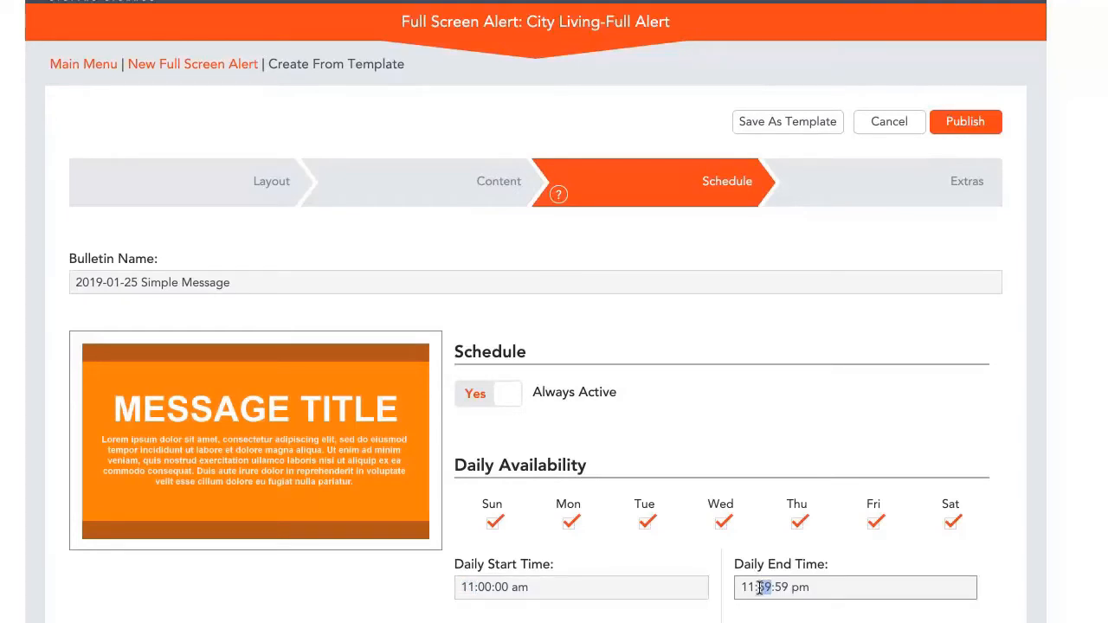
{"action": "type", "text": "00"}
{"action": "left_click", "coordinate": [863, 564]}
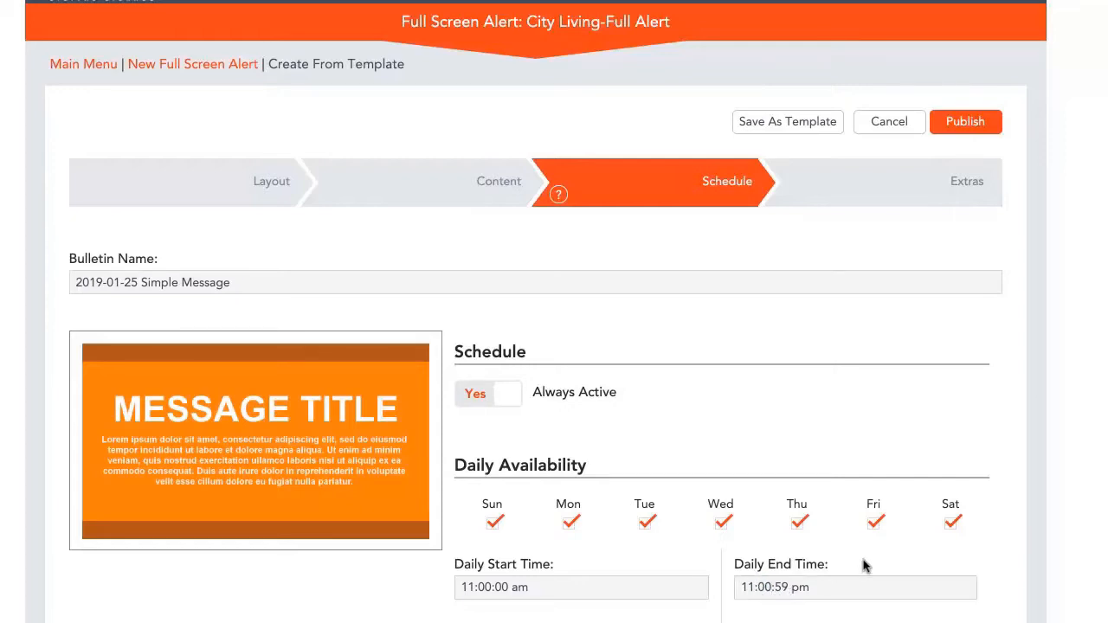
{"action": "left_click", "coordinate": [782, 587]}
{"action": "double_click", "coordinate": [782, 586]}
{"action": "type", "text": "30"}
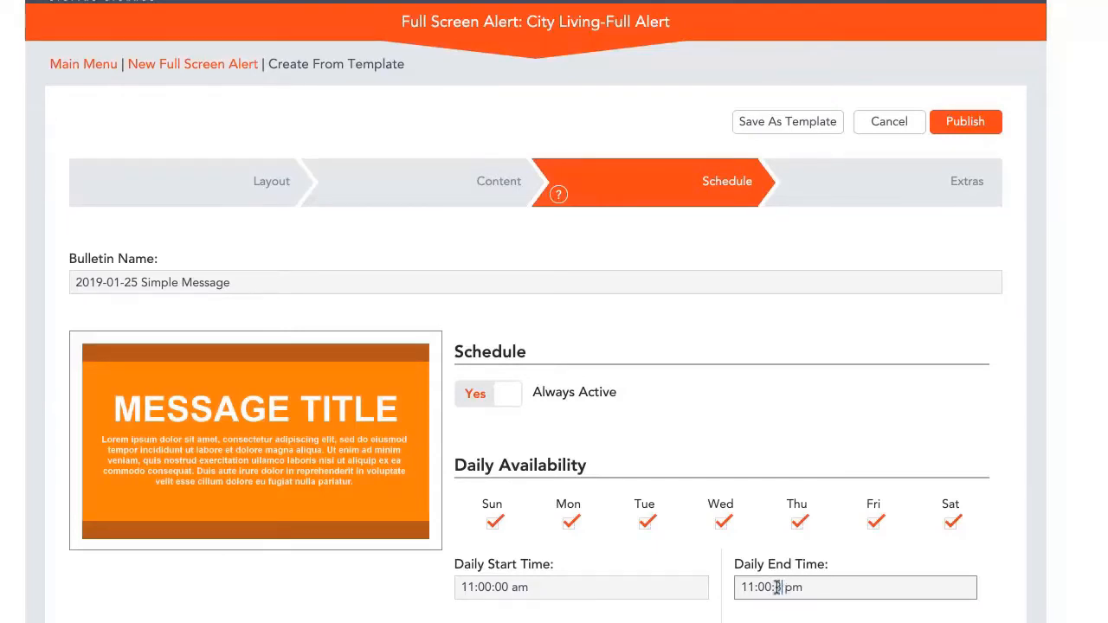
{"action": "left_click", "coordinate": [991, 563]}
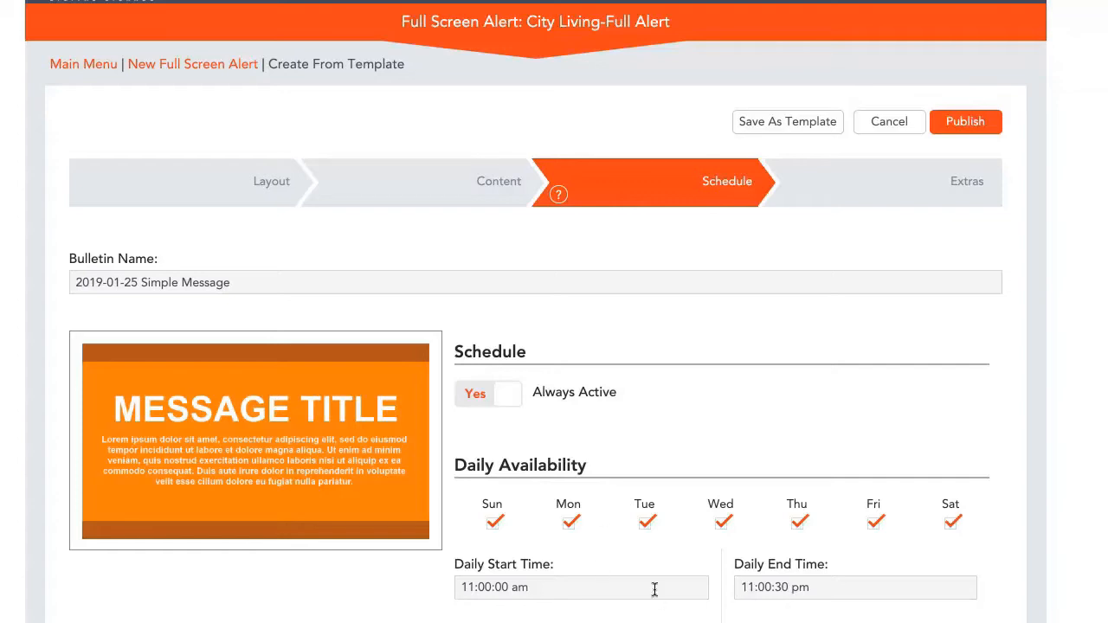
{"action": "left_click", "coordinate": [956, 124]}
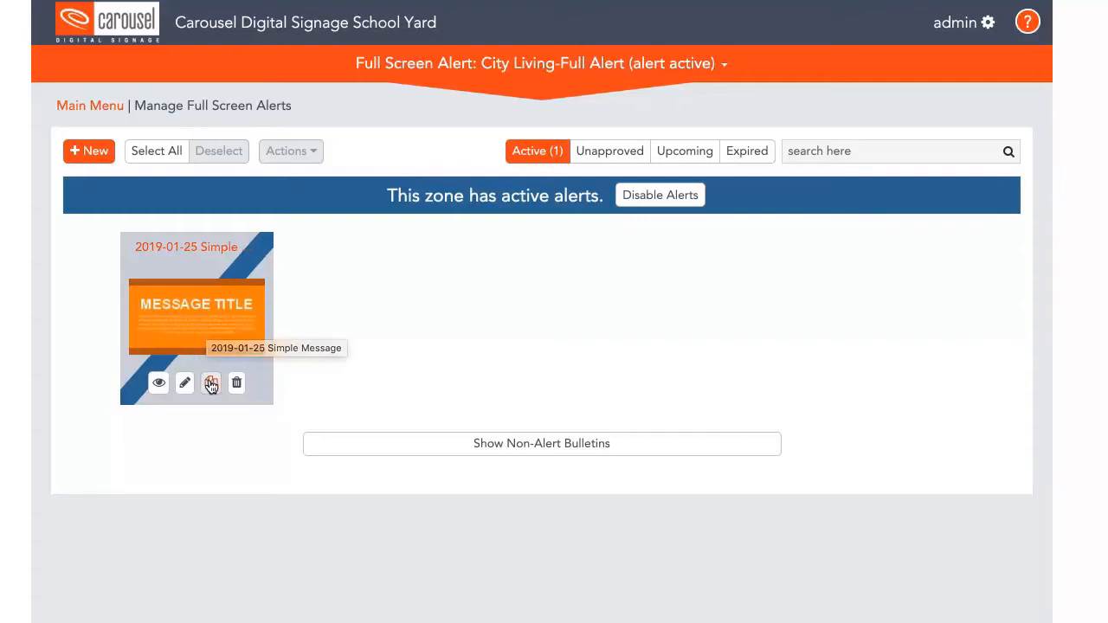
Duplicate the published Simple Message alert within the same zone.
{"action": "left_click", "coordinate": [186, 317]}
{"action": "left_click", "coordinate": [309, 151]}
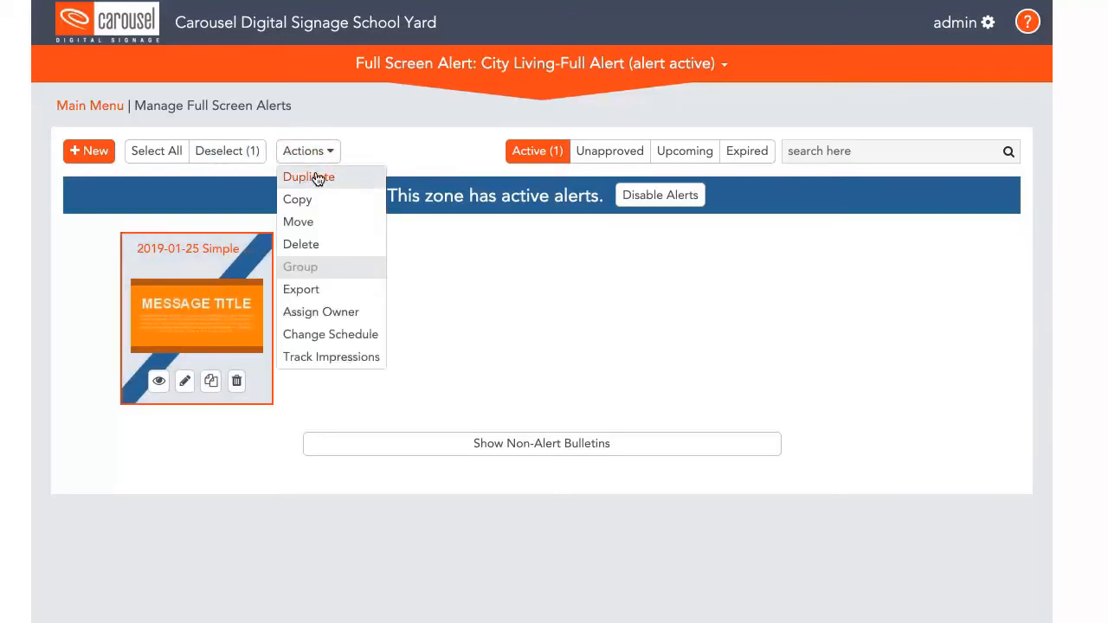
{"action": "left_click", "coordinate": [316, 177]}
{"action": "left_click", "coordinate": [618, 418]}
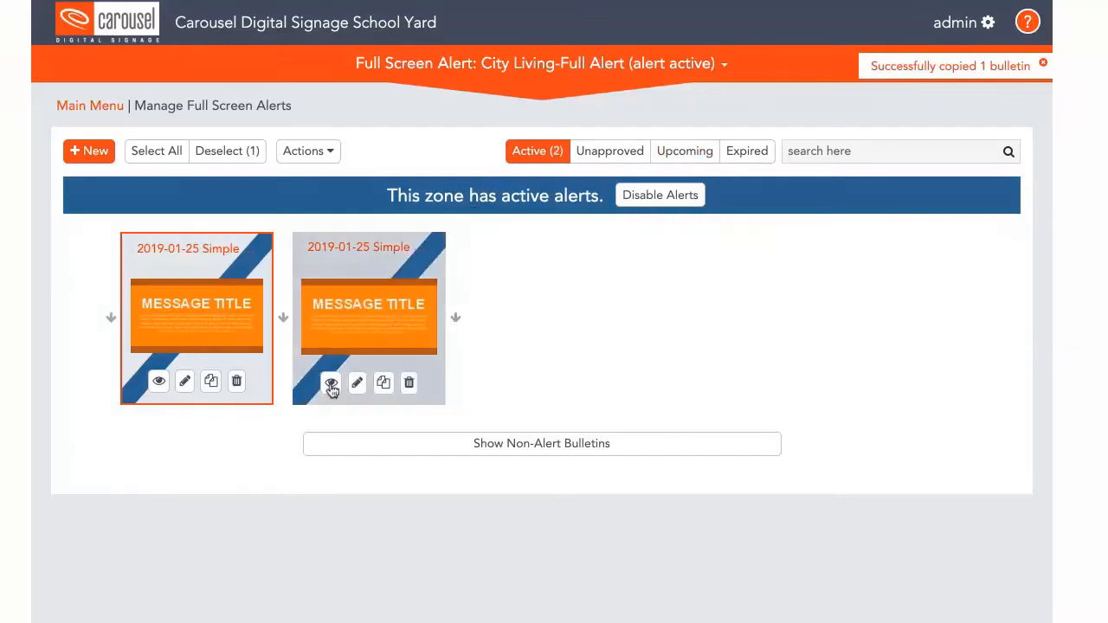
Reschedule the duplicated alert to run daily from 1:00:00 pm to 1:00:30 pm and publish it.
{"action": "left_click", "coordinate": [360, 313]}
{"action": "left_click", "coordinate": [239, 336]}
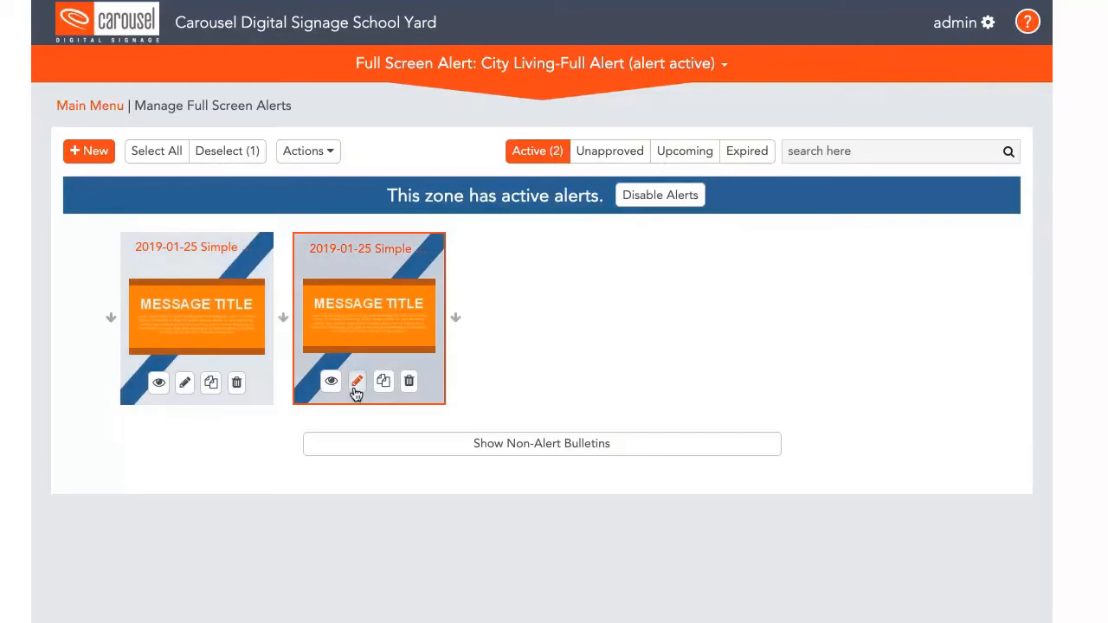
{"action": "left_click", "coordinate": [358, 383]}
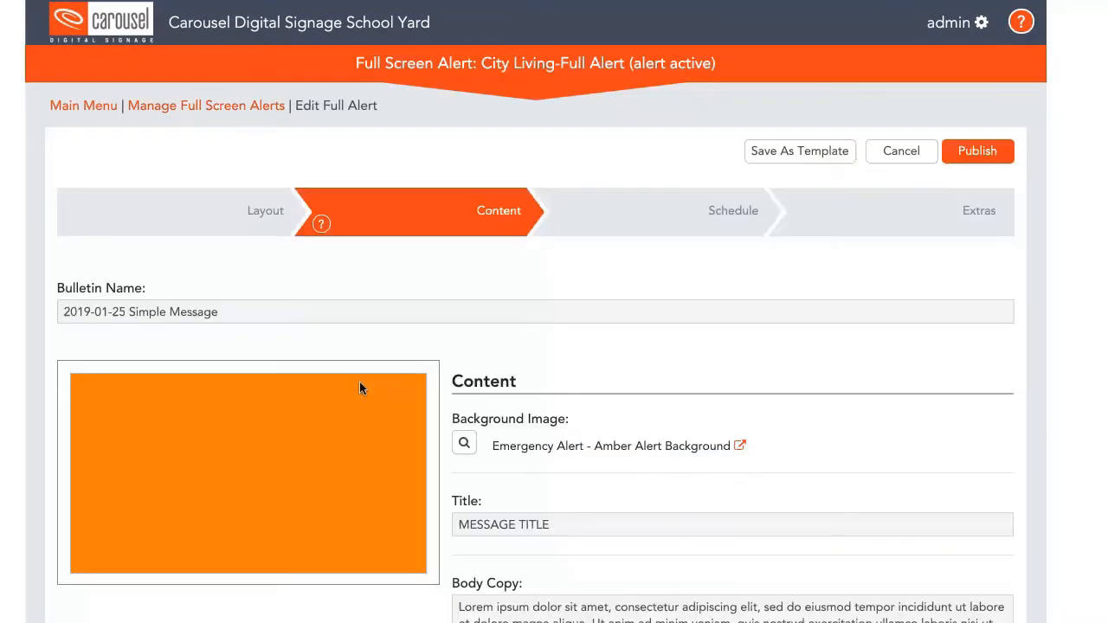
{"action": "left_click", "coordinate": [701, 213]}
{"action": "scroll", "coordinate": [686, 476], "scroll_direction": "down", "scroll_amount": 1}
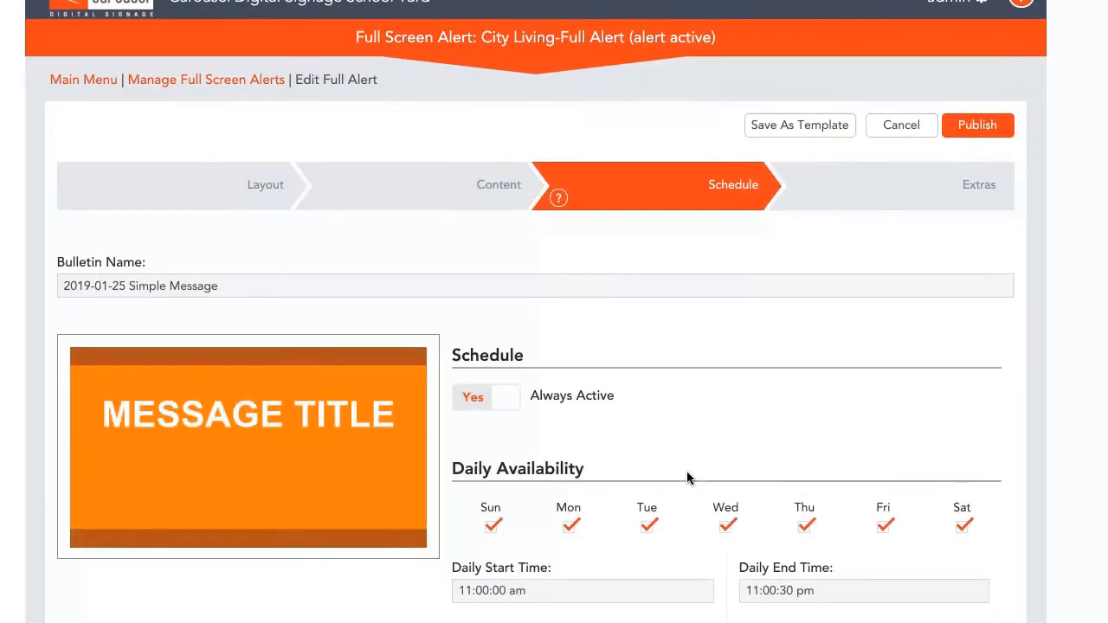
{"action": "left_click", "coordinate": [471, 603]}
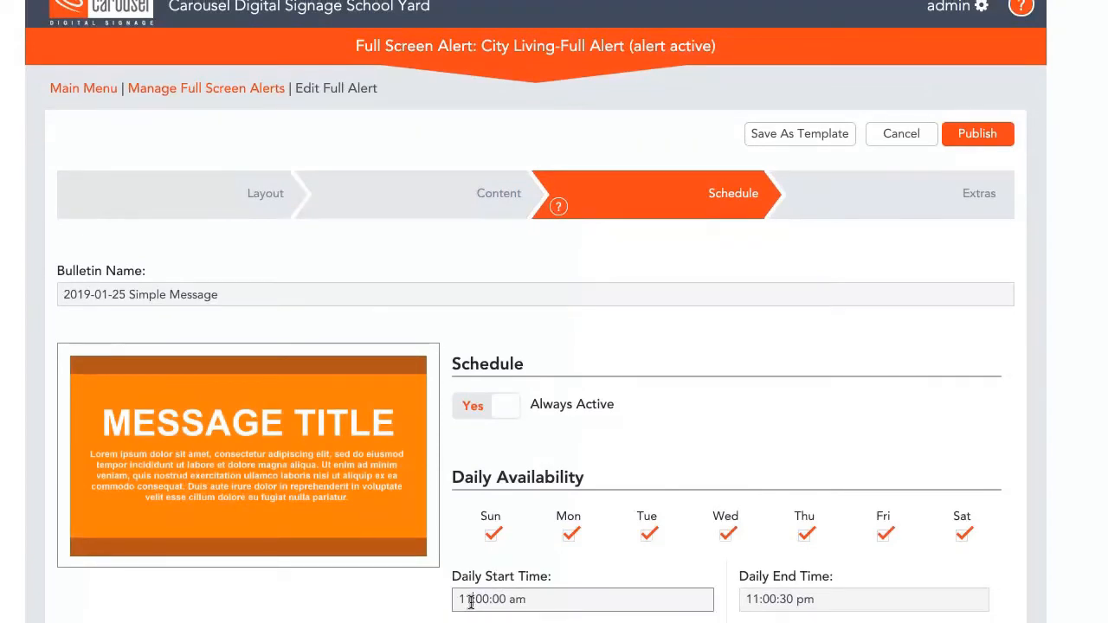
{"action": "key", "text": "BackSpace"}
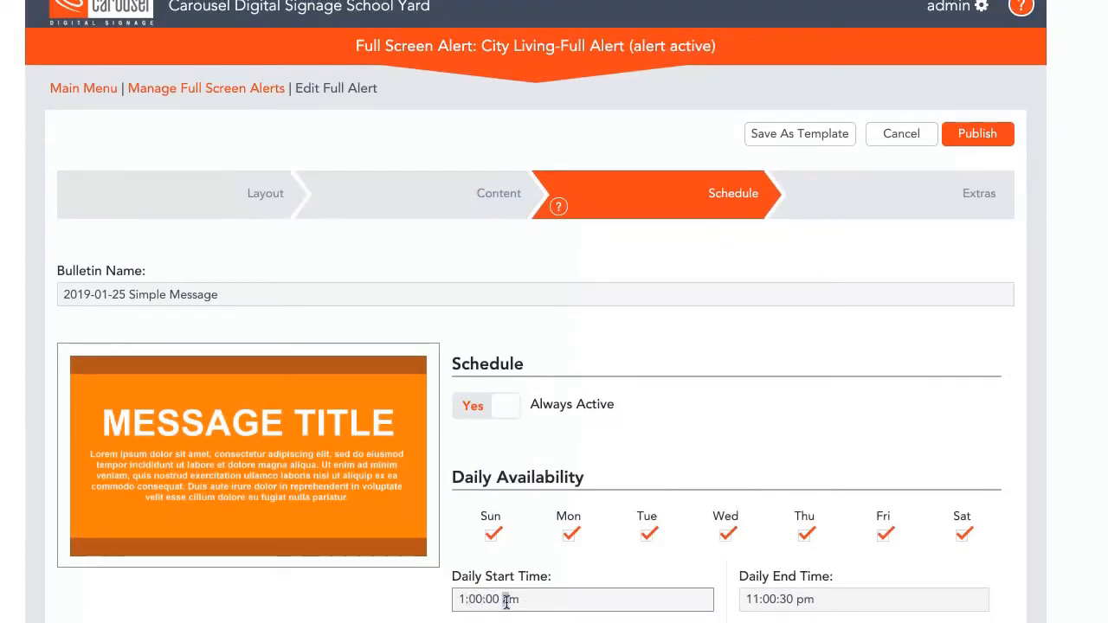
{"action": "left_click", "coordinate": [758, 597]}
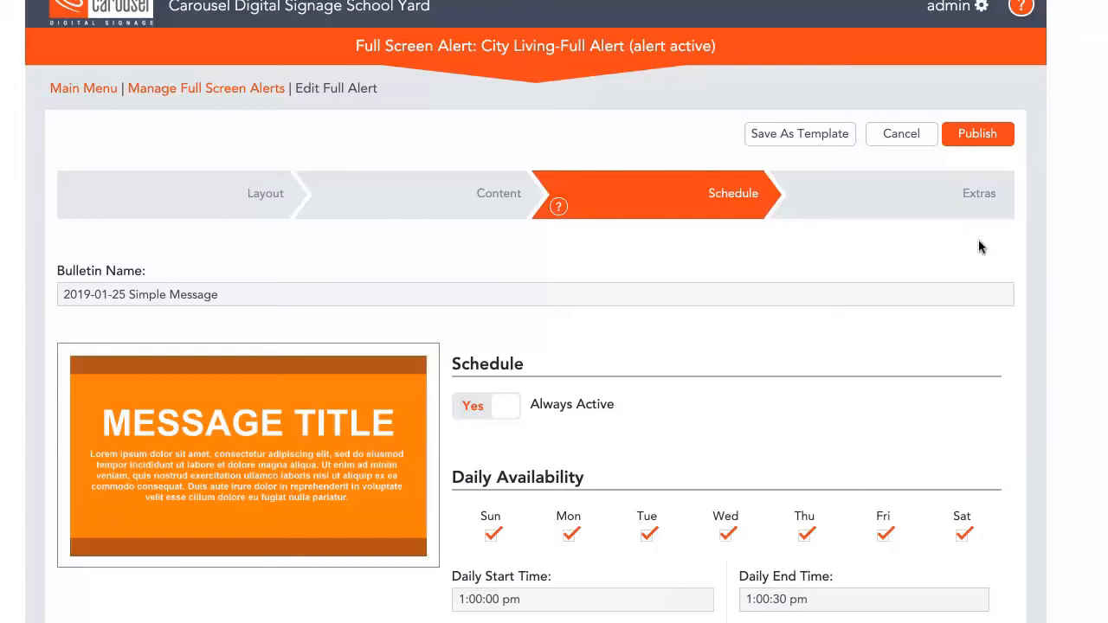
{"action": "left_click", "coordinate": [981, 137]}
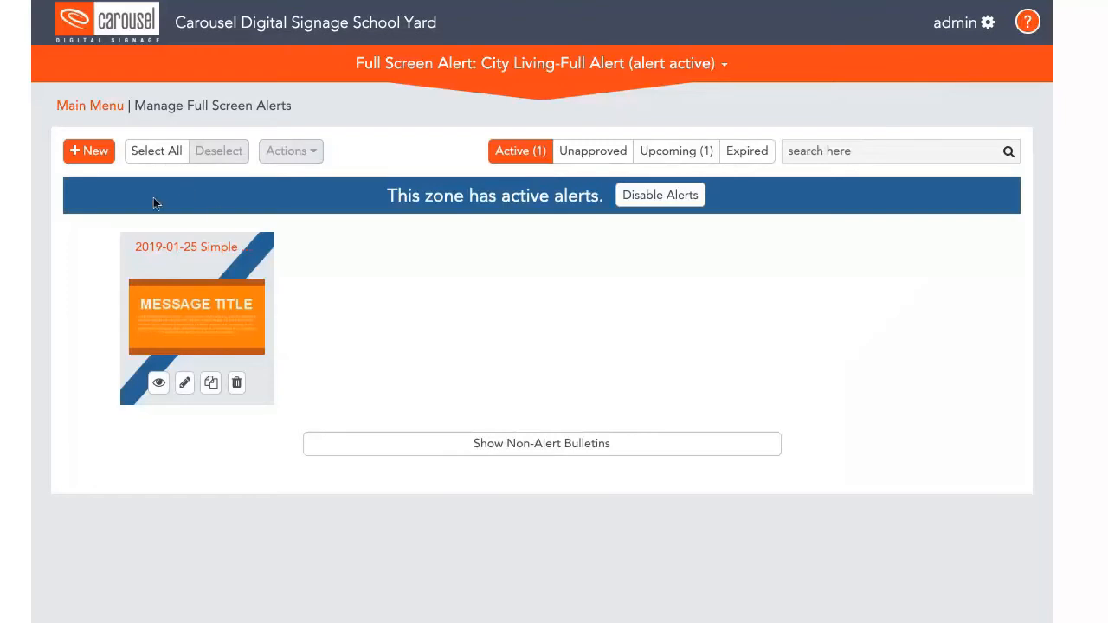
Create another full screen alert by uploading the image "Screen Shot 2019-01-23 at 2.28.26 PM" from the Desktop.
{"action": "left_click", "coordinate": [90, 153]}
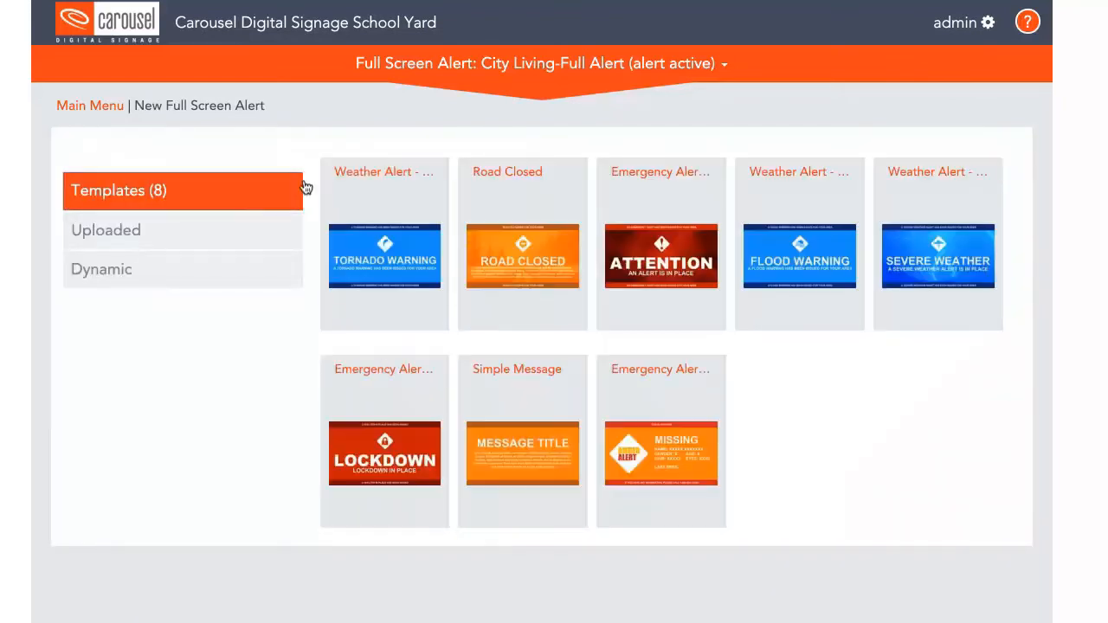
{"action": "left_click", "coordinate": [133, 236]}
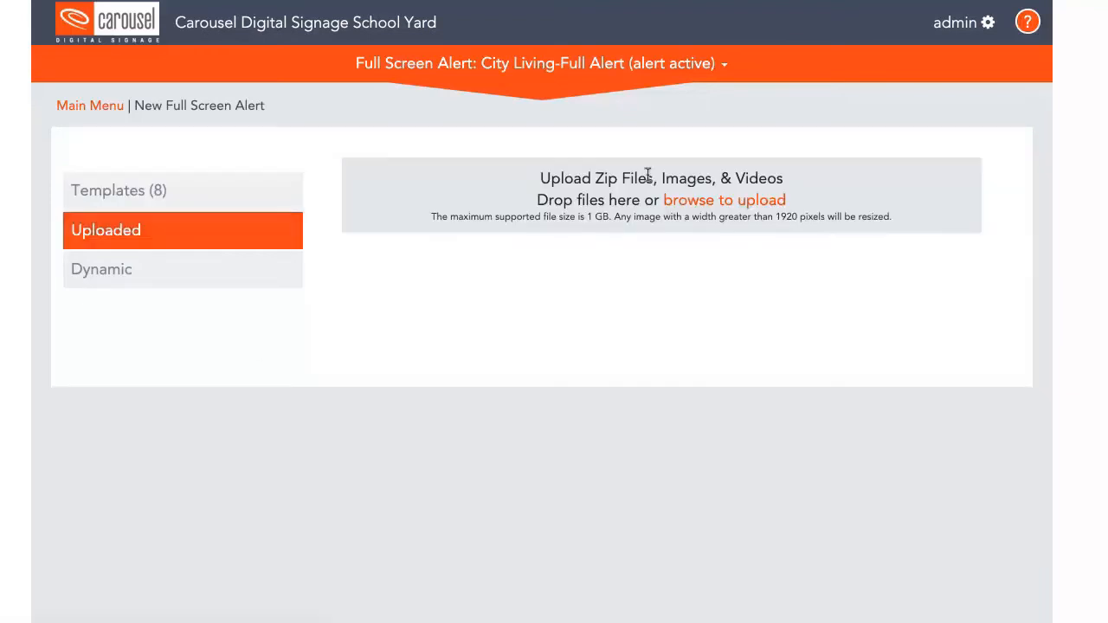
{"action": "left_click", "coordinate": [697, 201]}
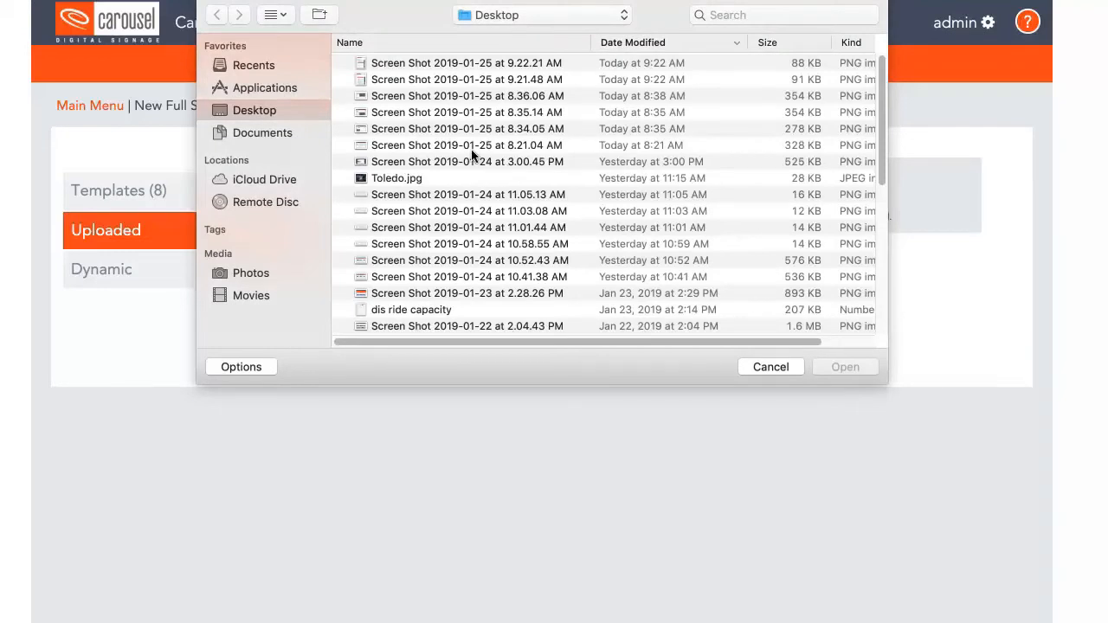
{"action": "left_click", "coordinate": [450, 293]}
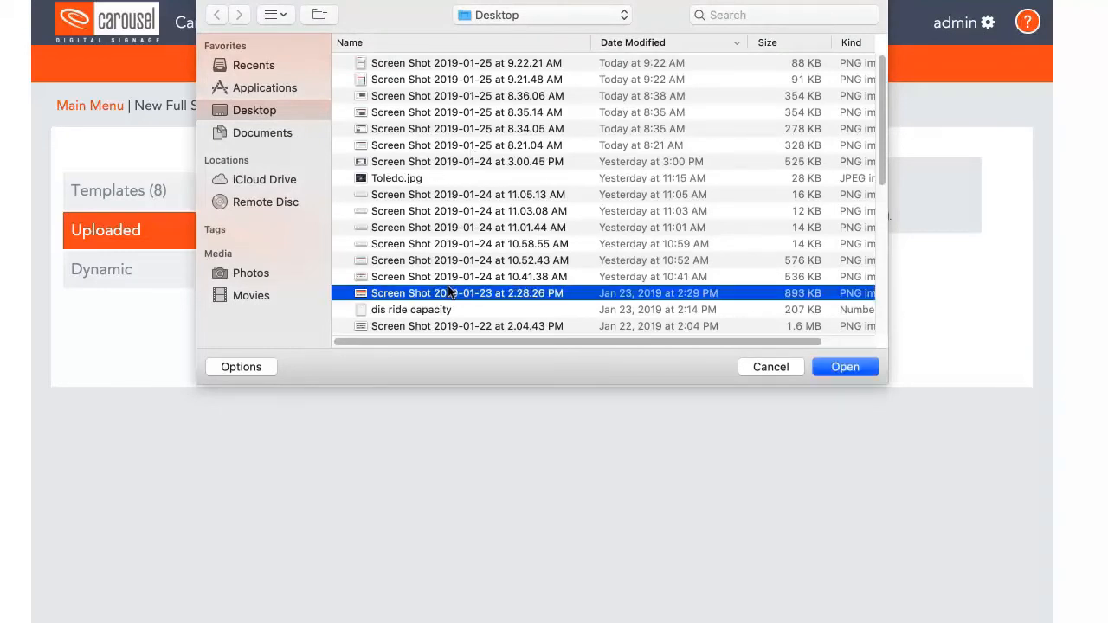
{"action": "left_click", "coordinate": [836, 367]}
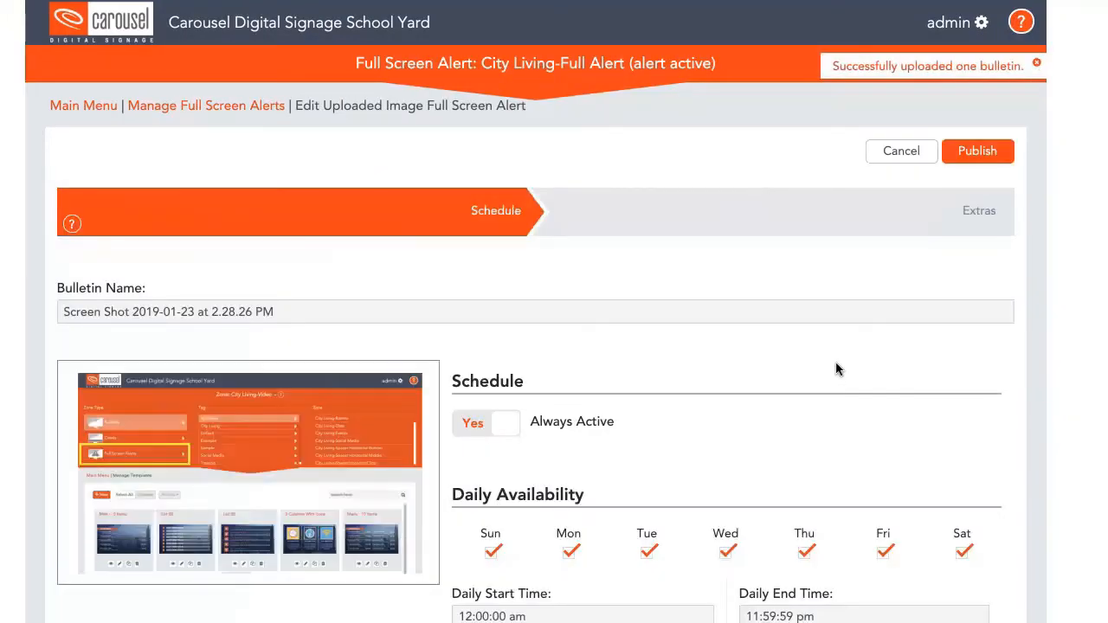
Set the uploaded image alert's daily start time to 12:30:00 pm.
{"action": "scroll", "coordinate": [651, 412], "scroll_direction": "down", "scroll_amount": 1}
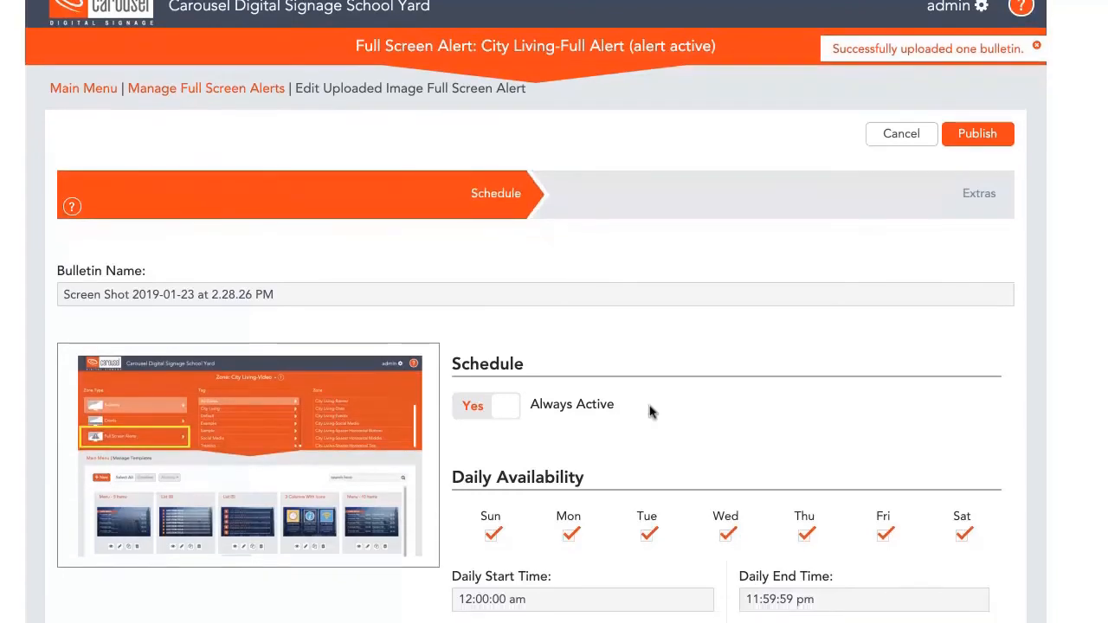
{"action": "left_click", "coordinate": [482, 599]}
{"action": "key", "text": "BackSpace"}
{"action": "type", "text": "3"}
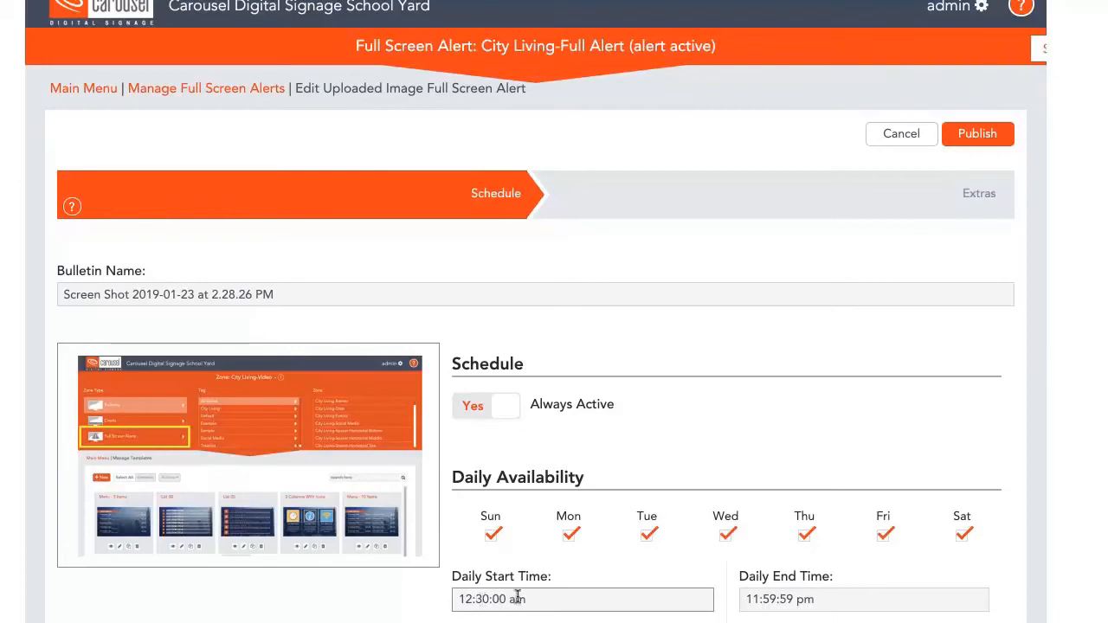
{"action": "key", "text": "BackSpace"}
{"action": "type", "text": "p"}
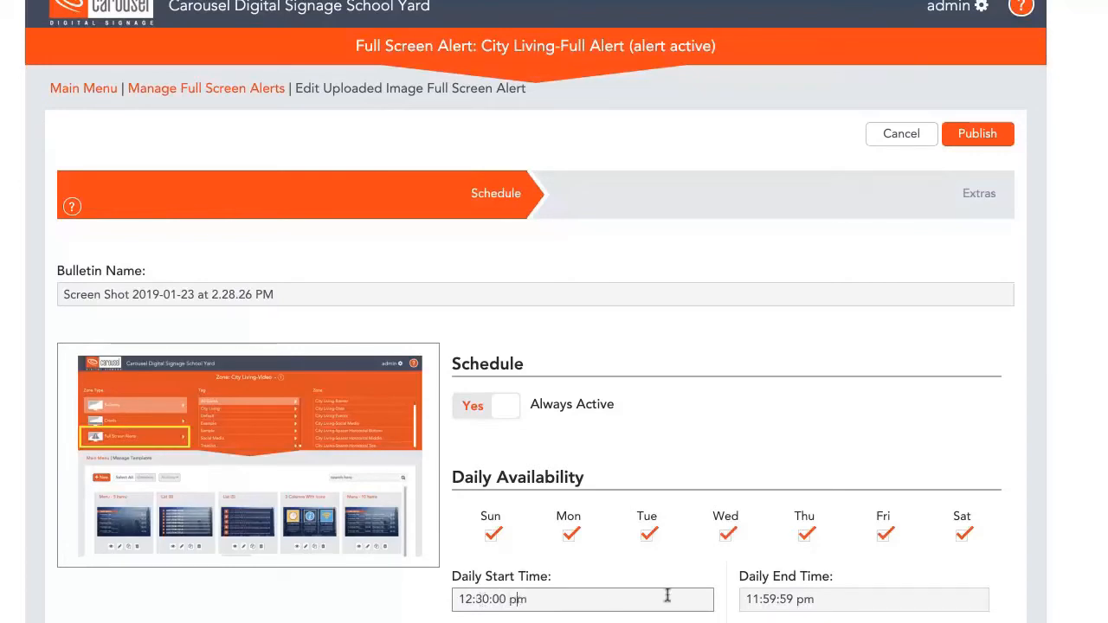
Set the uploaded image alert's daily end time to 12:30:30 pm.
{"action": "left_click", "coordinate": [758, 598]}
{"action": "key", "text": "BackSpace"}
{"action": "type", "text": "2"}
{"action": "key", "text": "BackSpace"}
{"action": "type", "text": "30"}
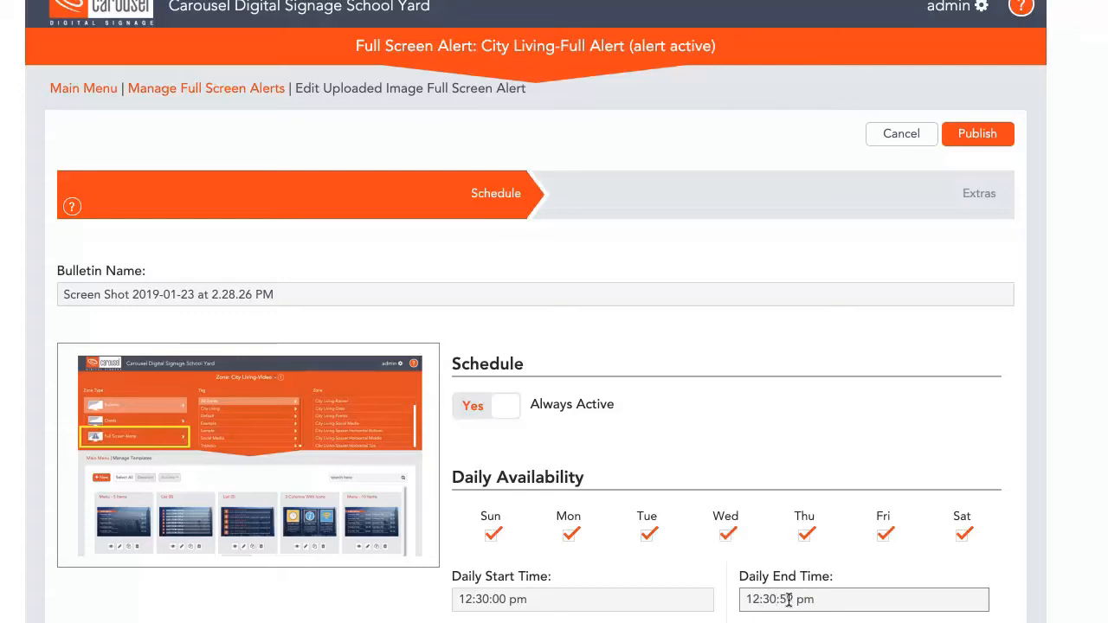
{"action": "key", "text": "BackSpace"}
{"action": "key", "text": "BackSpace"}
{"action": "type", "text": "3"}
Turn off Always Active for the uploaded image alert and set its end date to 02/07/2019.
{"action": "left_click", "coordinate": [468, 407]}
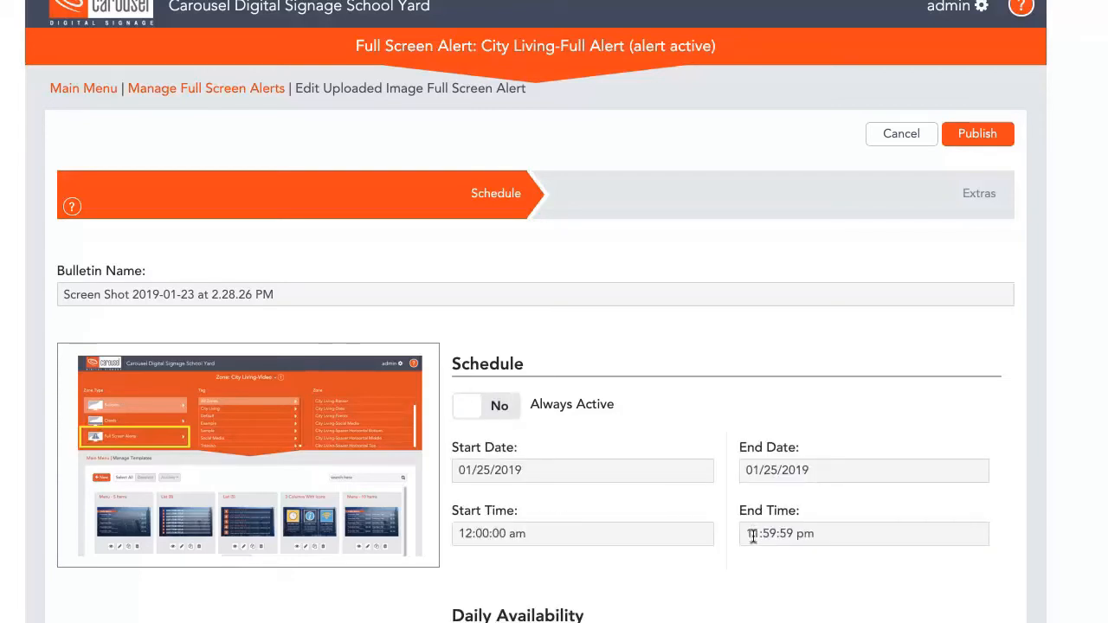
{"action": "left_click", "coordinate": [779, 470]}
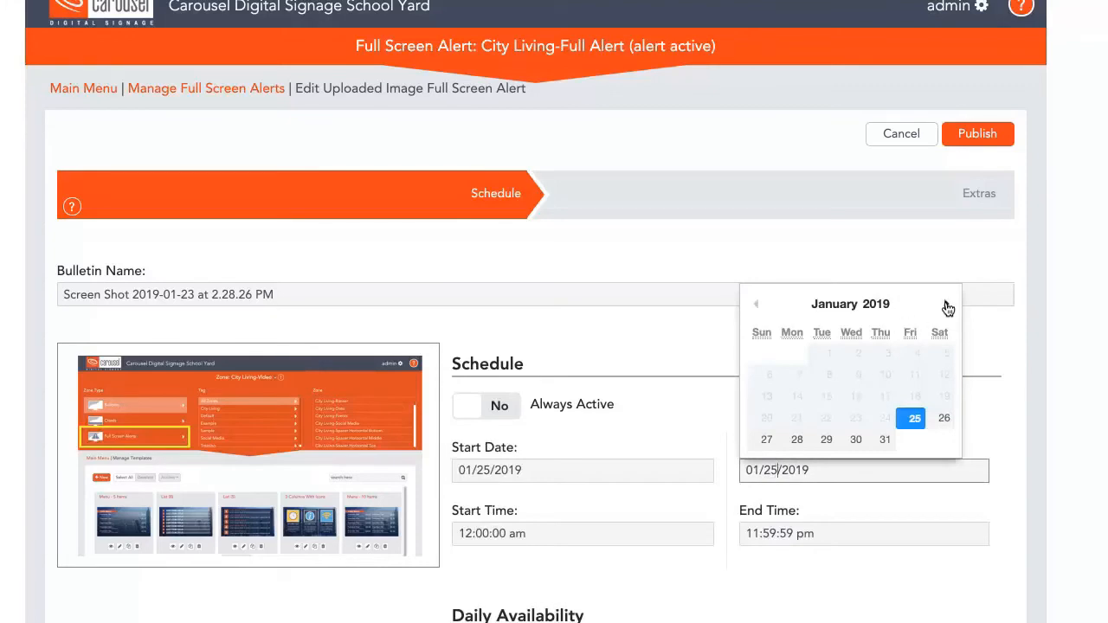
{"action": "left_click", "coordinate": [947, 308]}
{"action": "left_click", "coordinate": [883, 376]}
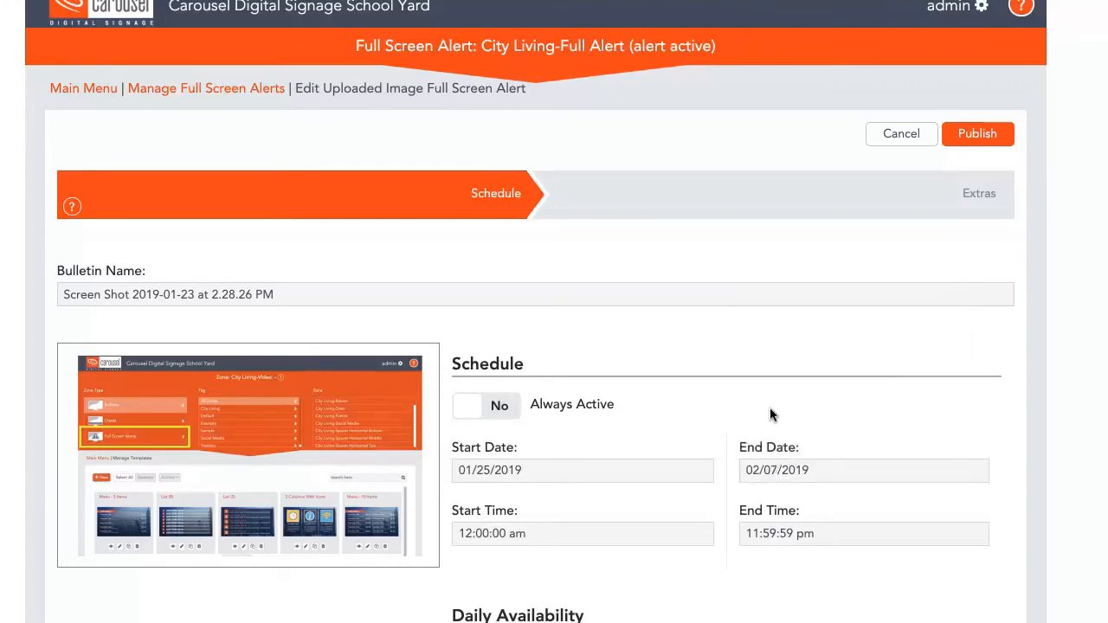
Review the uploaded image alert's dates and daily availability, and publish it.
{"action": "scroll", "coordinate": [770, 408], "scroll_direction": "down", "scroll_amount": 3}
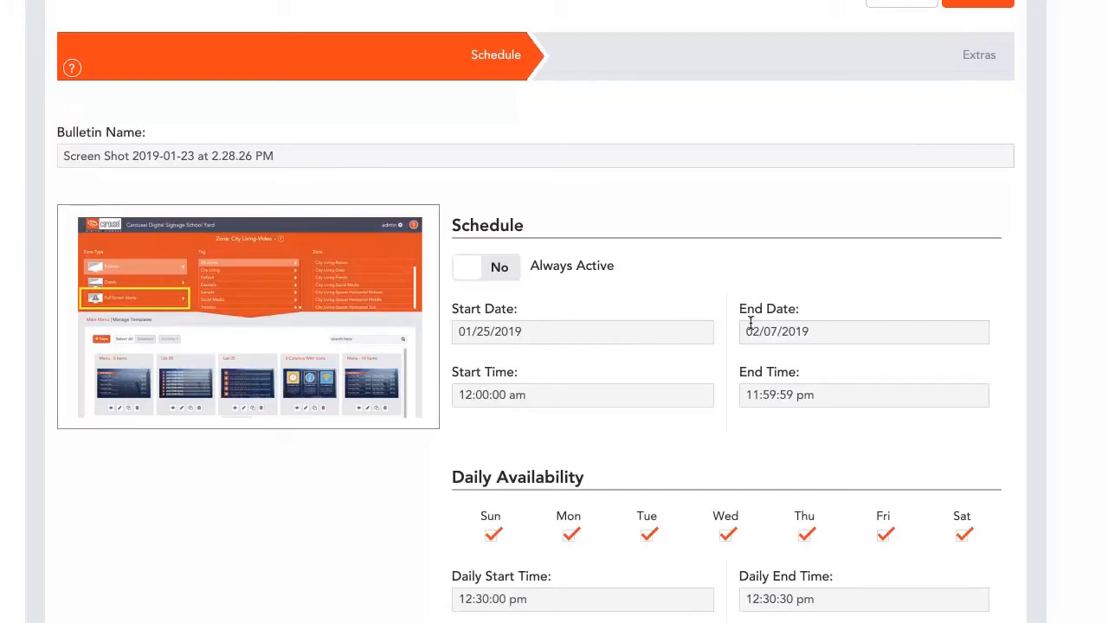
{"action": "left_click_drag", "start_coordinate": [743, 332], "coordinate": [824, 337]}
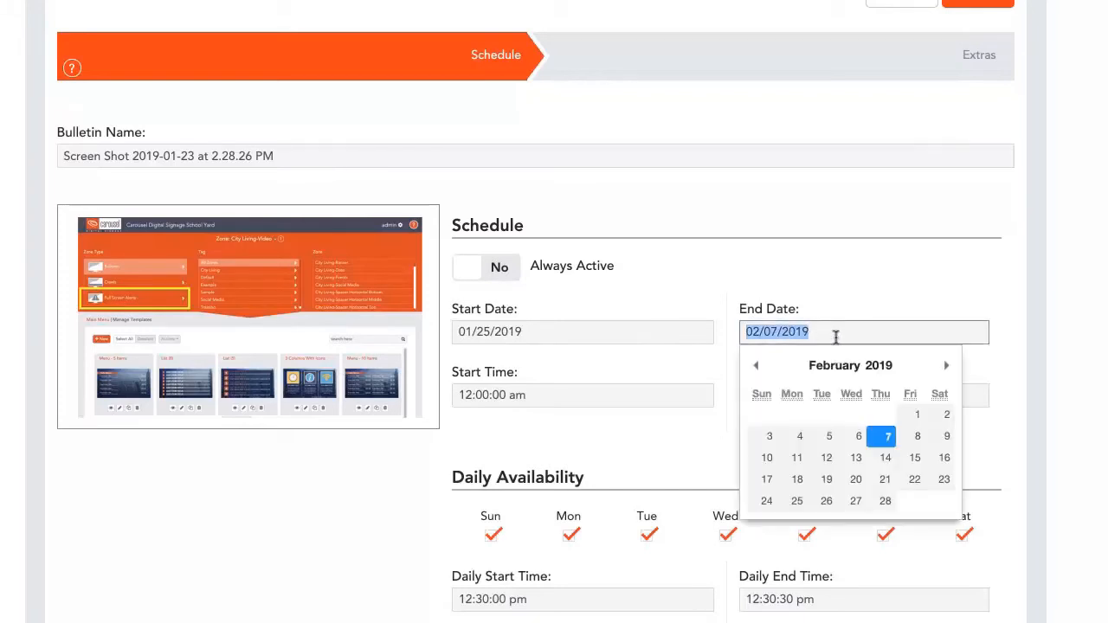
{"action": "left_click", "coordinate": [626, 486]}
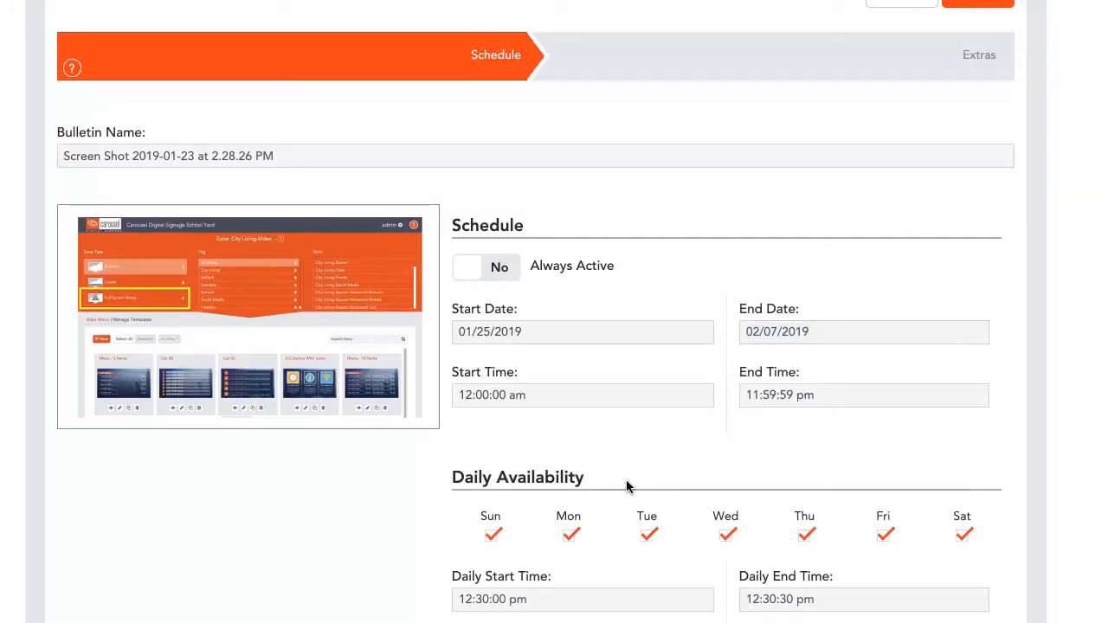
{"action": "scroll", "coordinate": [735, 302], "scroll_direction": "up", "scroll_amount": 3}
{"action": "left_click", "coordinate": [978, 151]}
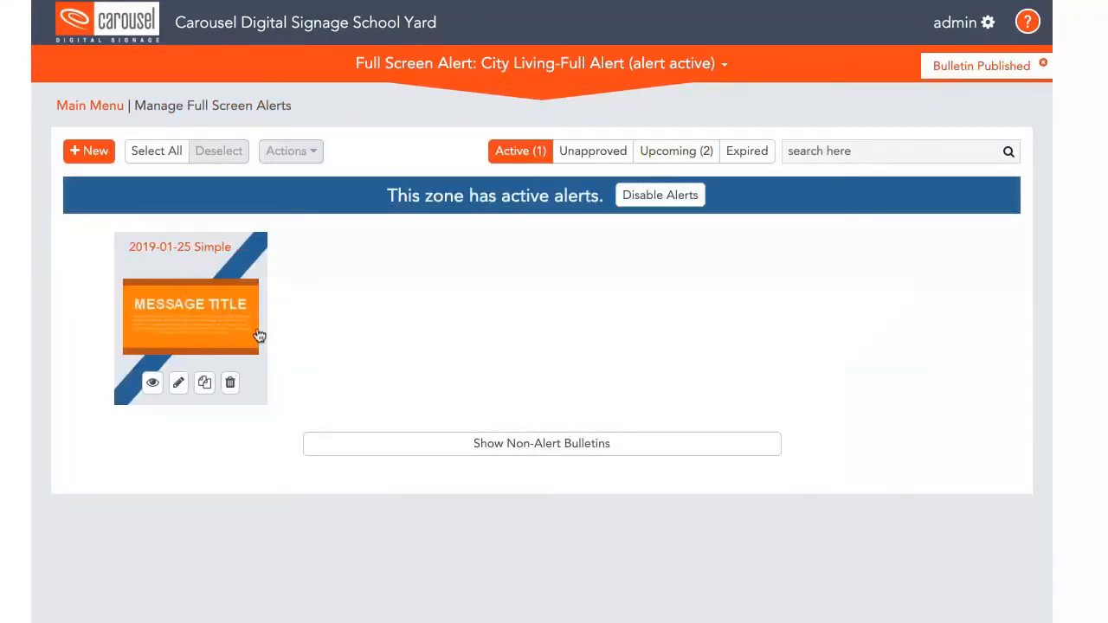
Edit the active Simple Message alert's schedule so its daily end time is 11:00:30 am, and publish it again.
{"action": "left_click", "coordinate": [185, 384]}
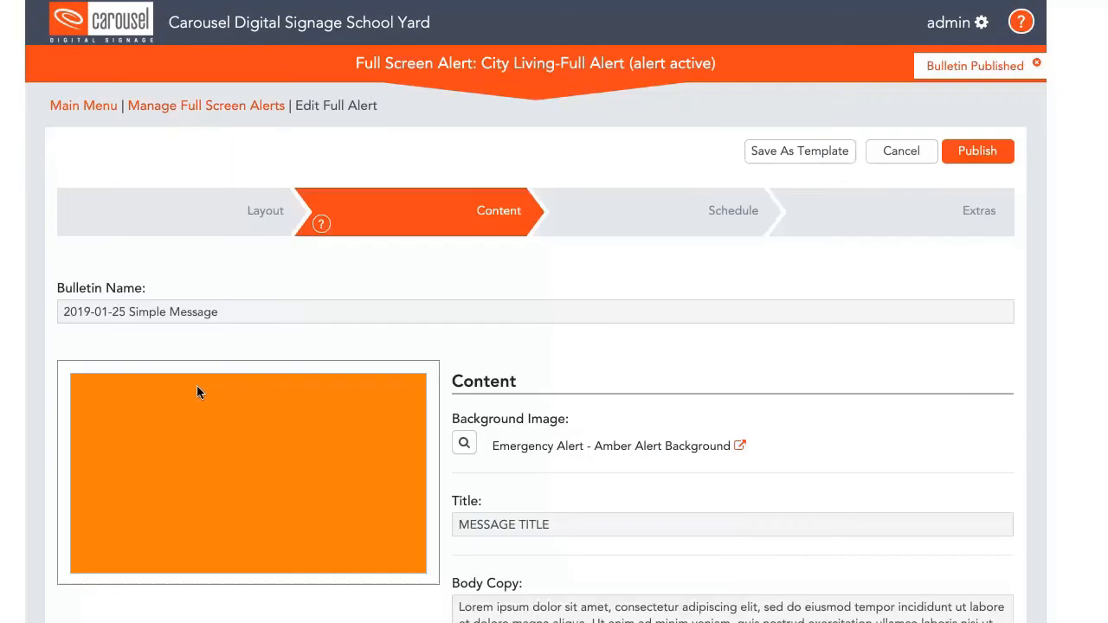
{"action": "scroll", "coordinate": [472, 537], "scroll_direction": "down", "scroll_amount": 3}
{"action": "left_click", "coordinate": [663, 82]}
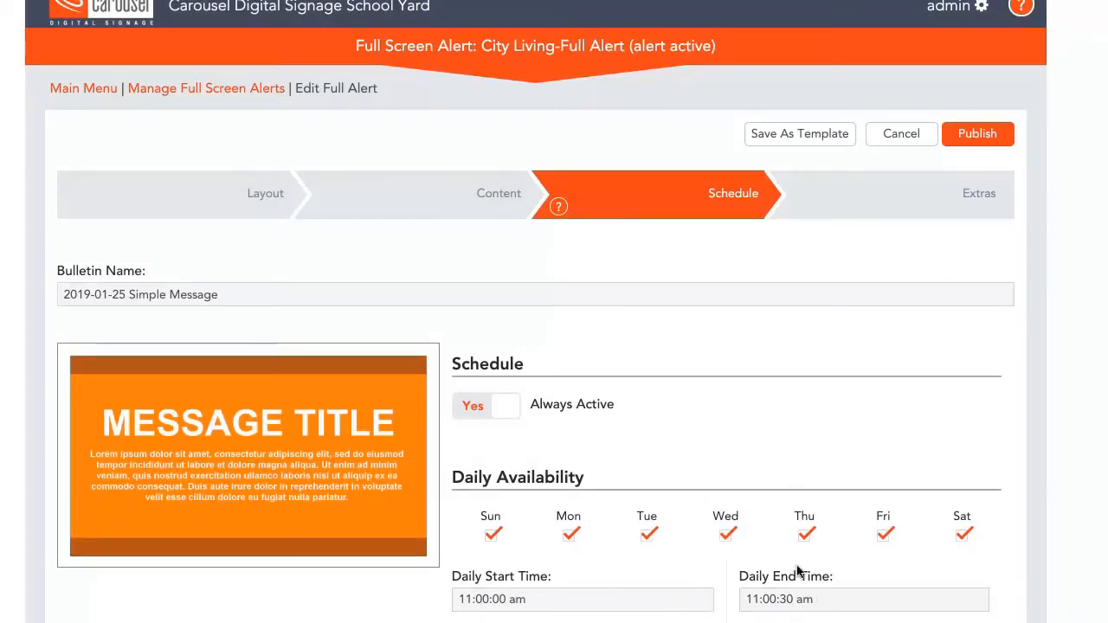
{"action": "left_click", "coordinate": [962, 135]}
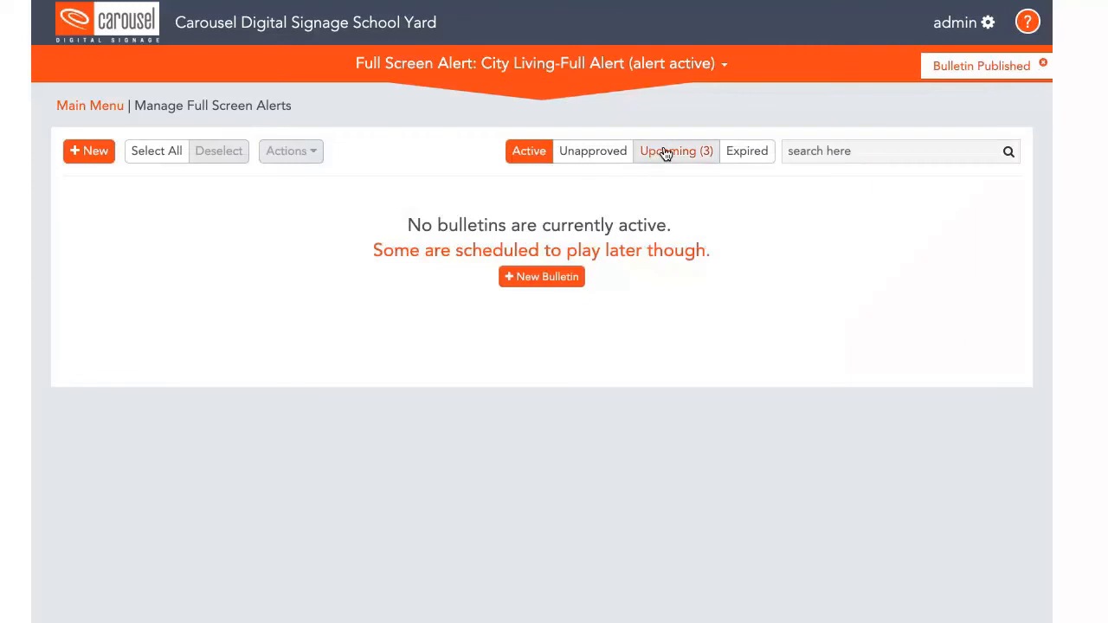
Show the upcoming alerts and duplicate the Screen Shot 2019-01-23 at 2.28.26 PM alert within the same zone.
{"action": "left_click", "coordinate": [663, 152]}
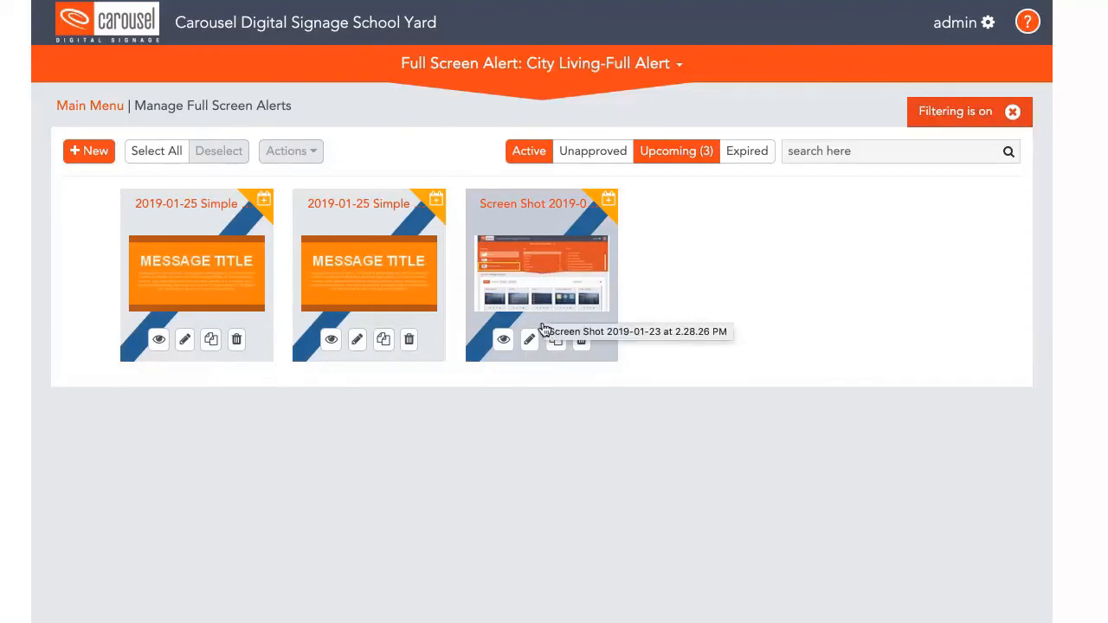
{"action": "left_click", "coordinate": [527, 232]}
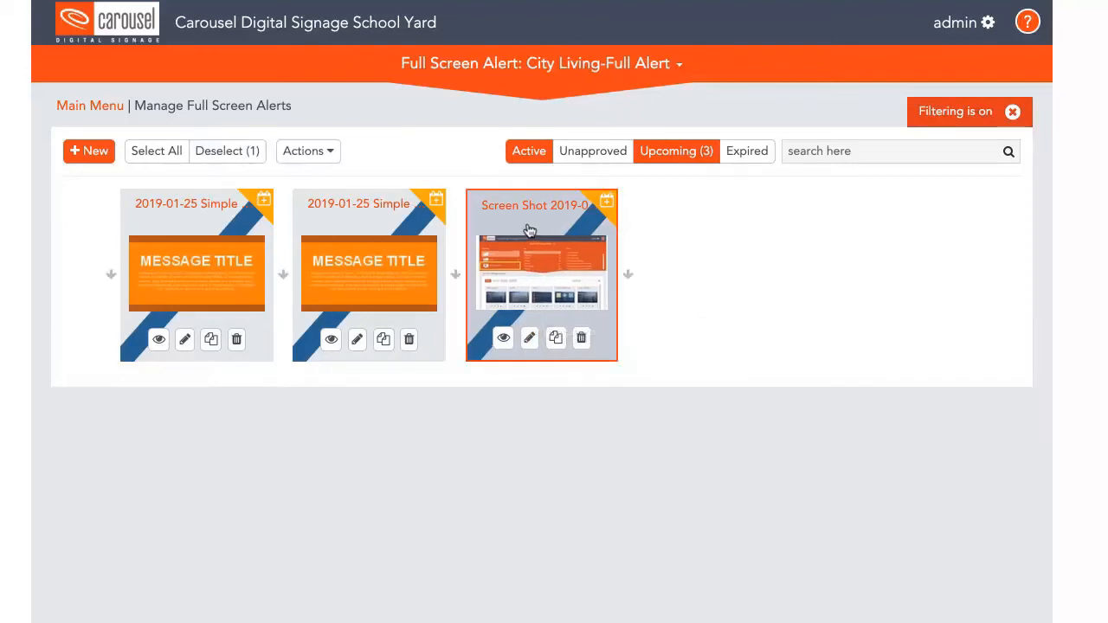
{"action": "left_click", "coordinate": [305, 153]}
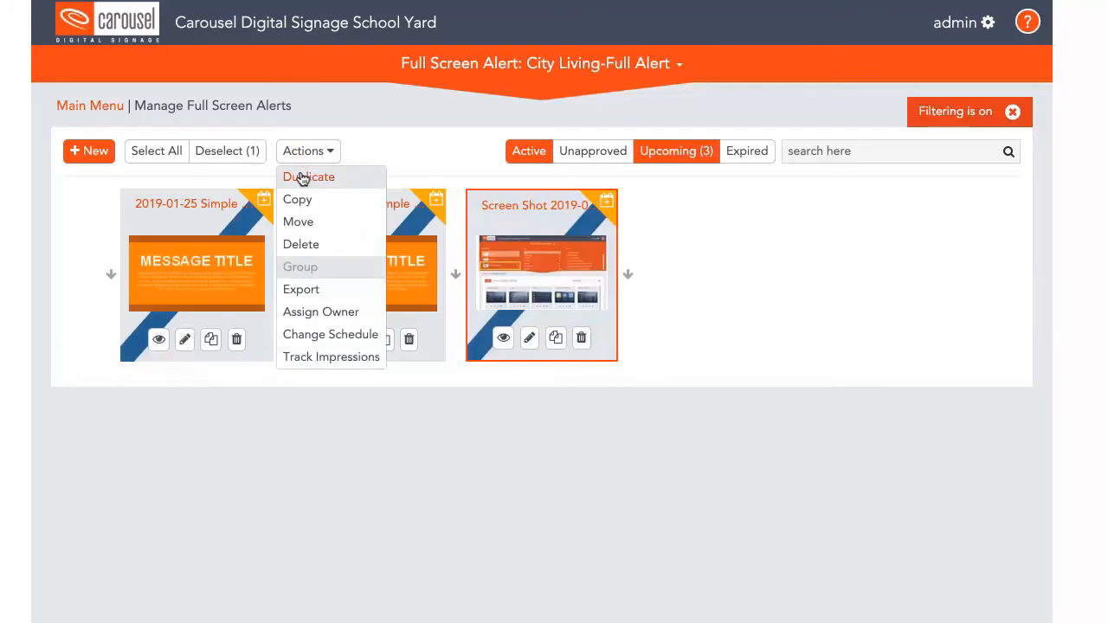
{"action": "left_click", "coordinate": [302, 178]}
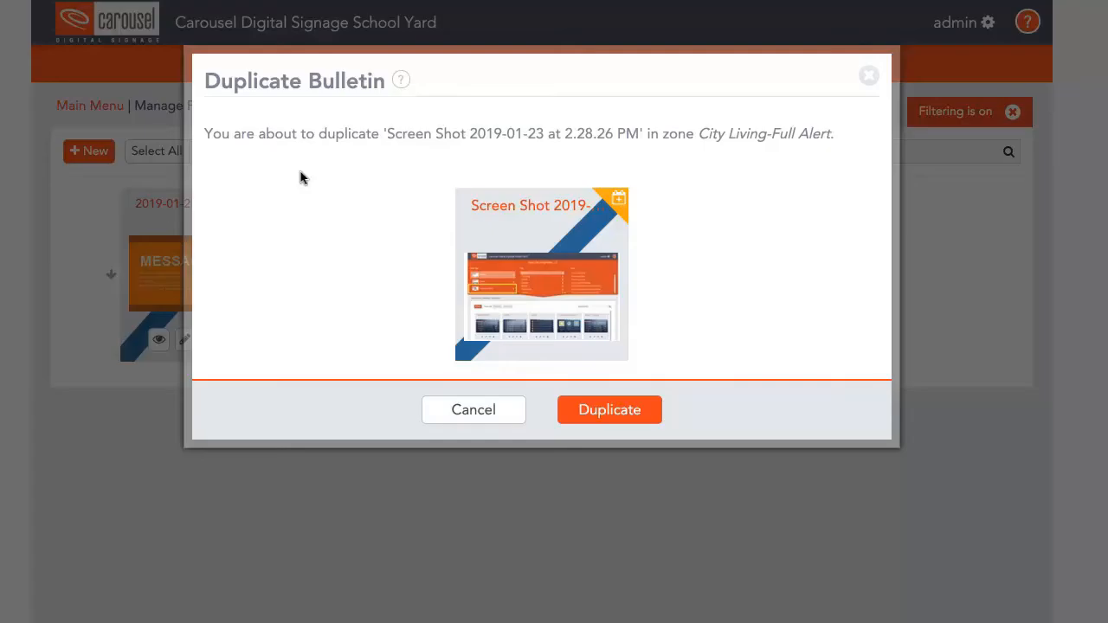
{"action": "left_click", "coordinate": [604, 414]}
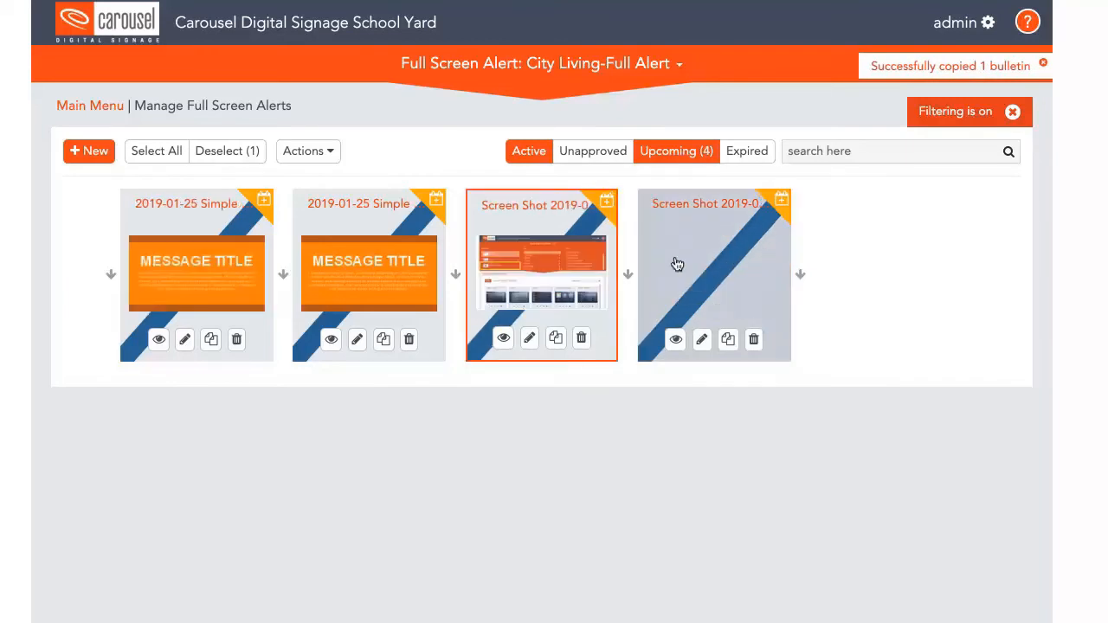
{"action": "left_click", "coordinate": [568, 276]}
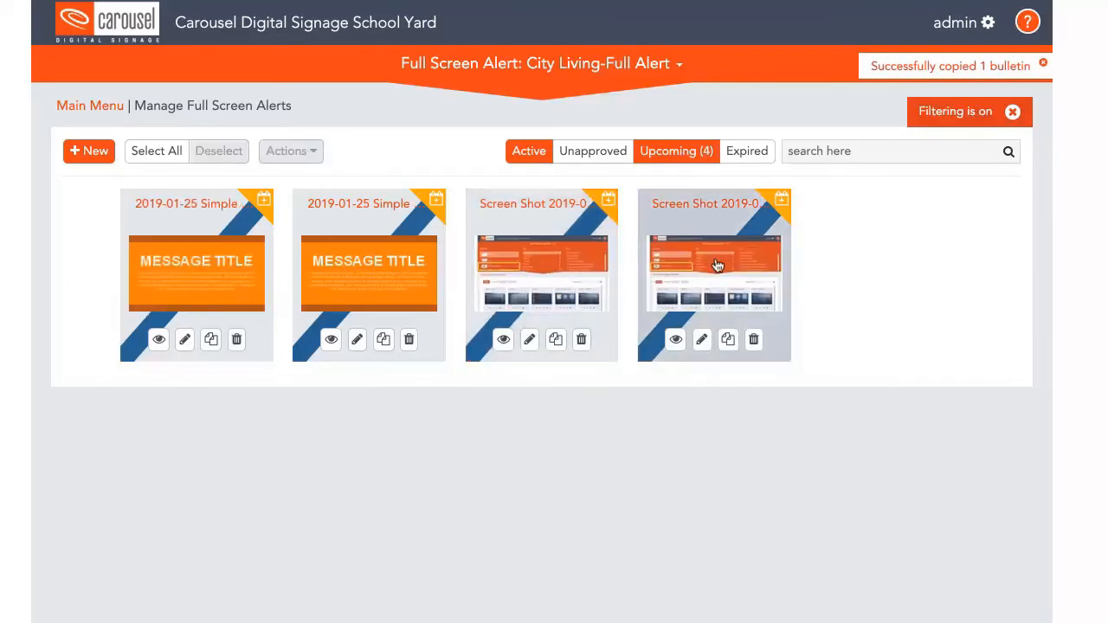
Edit the duplicated screenshot alert to run daily from 2:30:00 pm to 2:30:30 pm.
{"action": "left_click", "coordinate": [715, 266]}
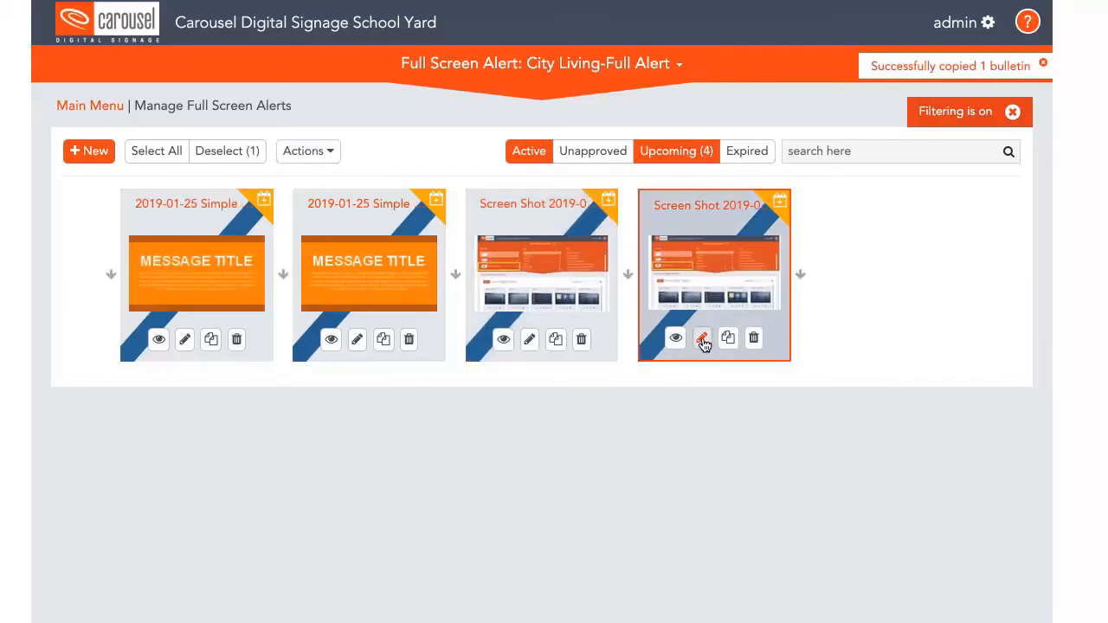
{"action": "left_click", "coordinate": [701, 340]}
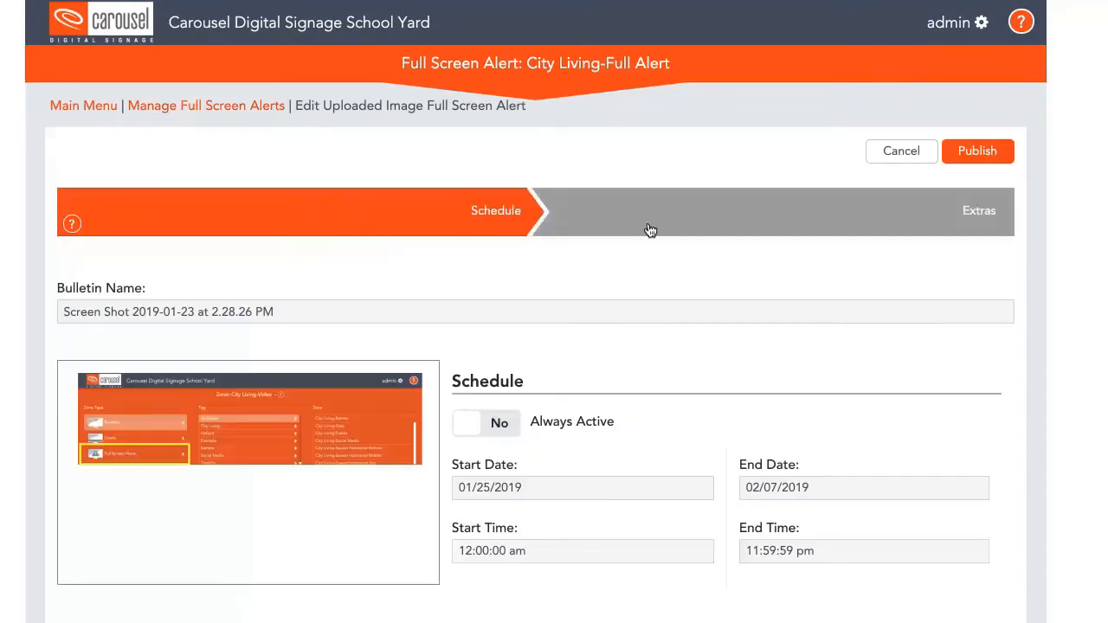
{"action": "scroll", "coordinate": [641, 350], "scroll_direction": "down", "scroll_amount": 3}
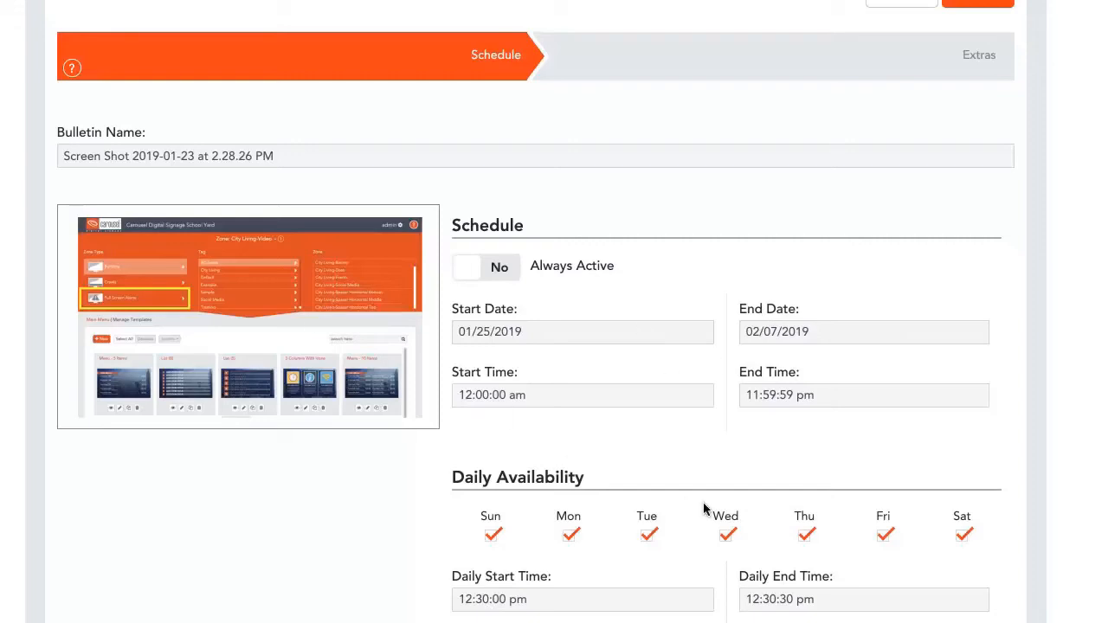
{"action": "left_click", "coordinate": [465, 599]}
{"action": "key", "text": "BackSpace"}
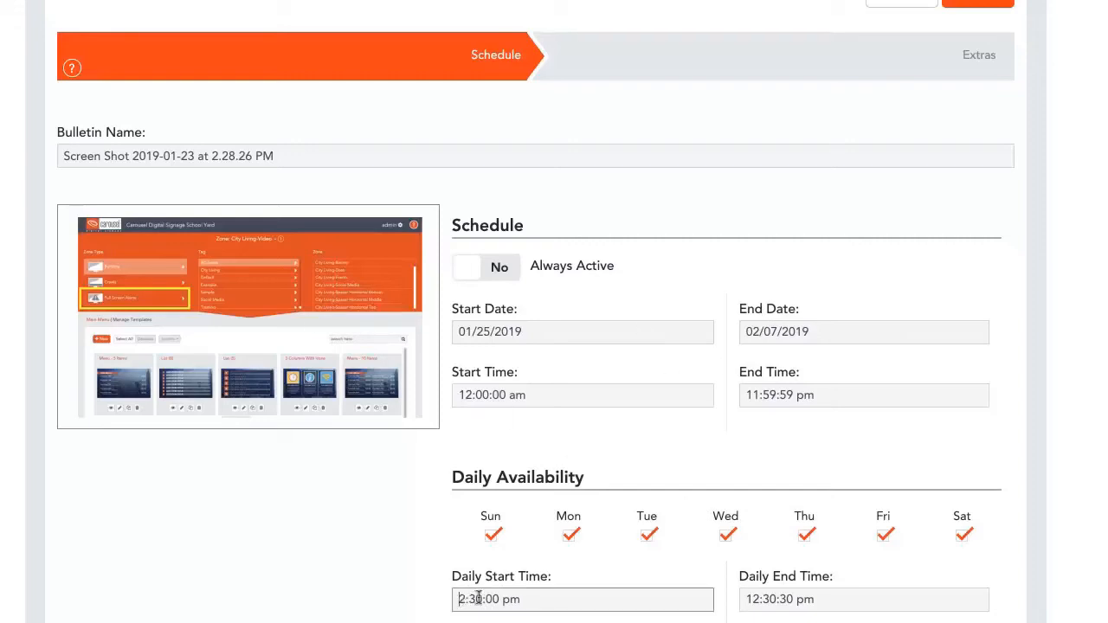
{"action": "left_click", "coordinate": [752, 597]}
{"action": "key", "text": "BackSpace"}
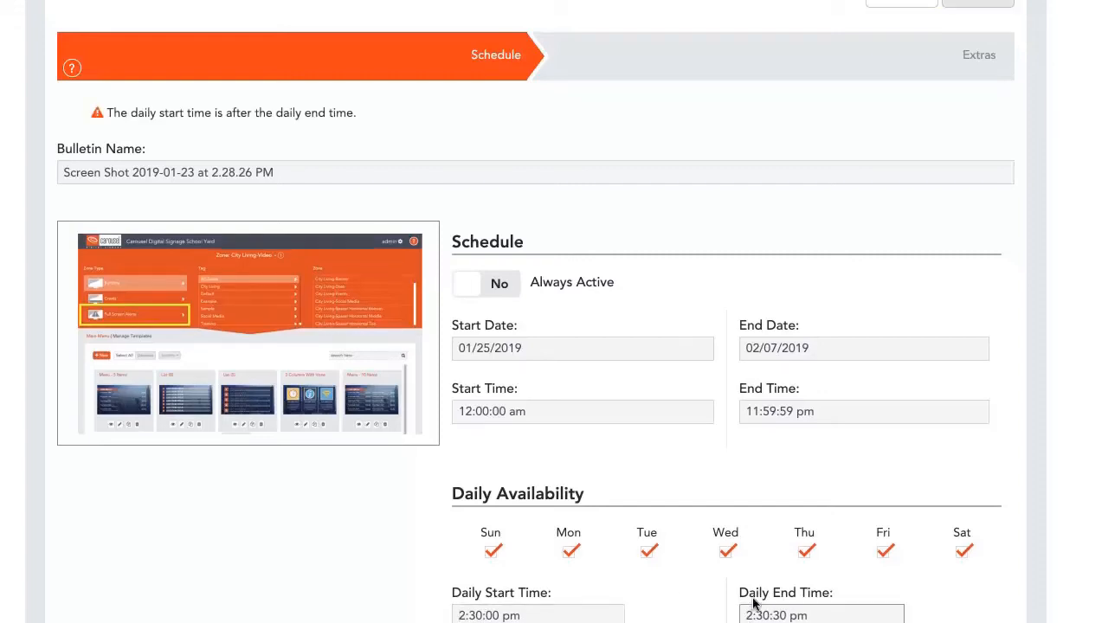
Check the duplicated screenshot alert's schedule and publish it.
{"action": "scroll", "coordinate": [615, 588], "scroll_direction": "down", "scroll_amount": 1}
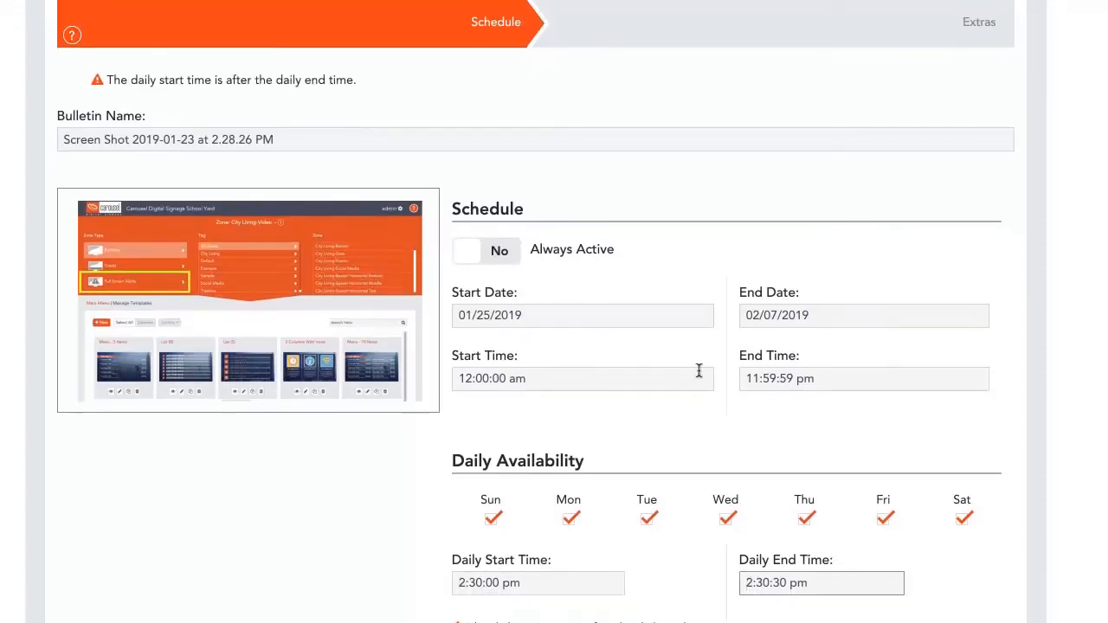
{"action": "scroll", "coordinate": [700, 374], "scroll_direction": "up", "scroll_amount": 5}
{"action": "scroll", "coordinate": [803, 482], "scroll_direction": "down", "scroll_amount": 2}
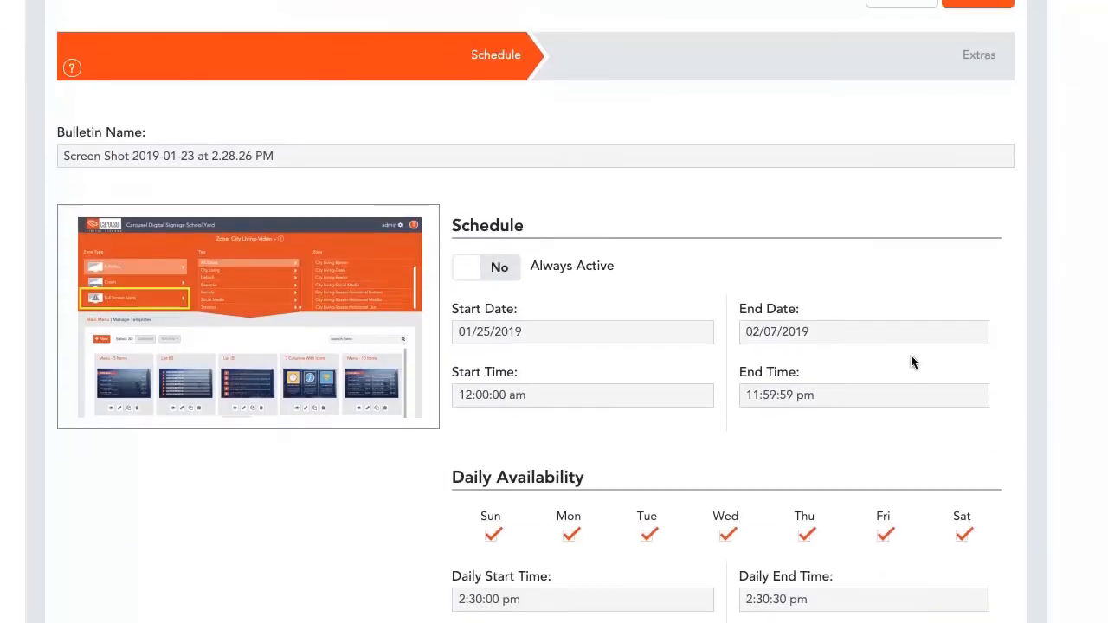
{"action": "scroll", "coordinate": [909, 363], "scroll_direction": "up", "scroll_amount": 3}
{"action": "left_click", "coordinate": [975, 151]}
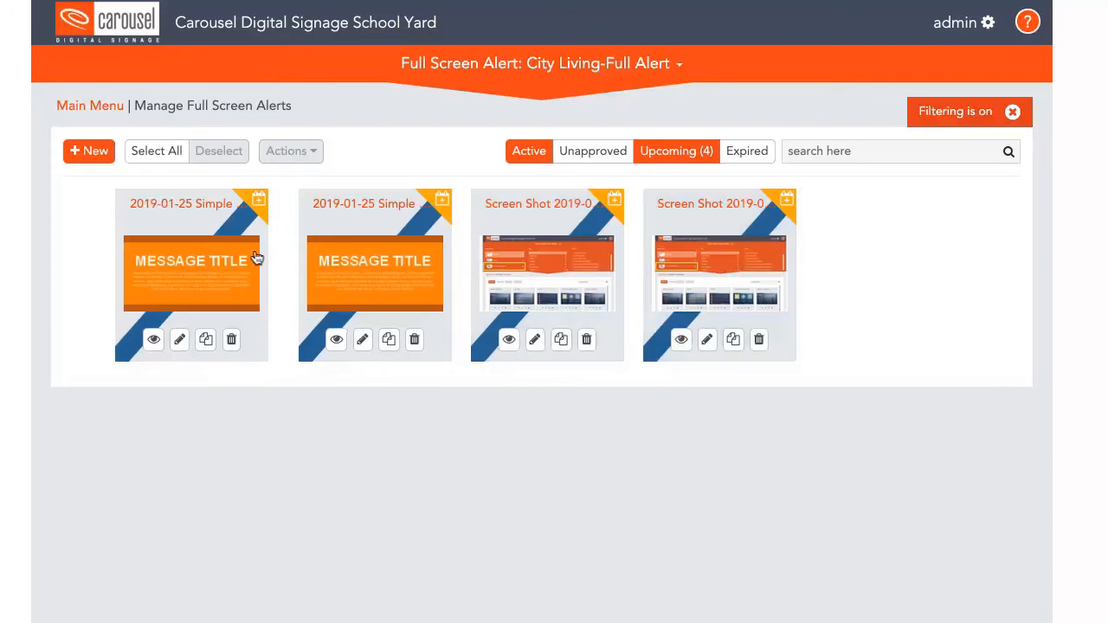
Edit the first upcoming Simple Message alert's schedule, turning off Always Active and setting the start date to 01/31/2019.
{"action": "left_click", "coordinate": [189, 277]}
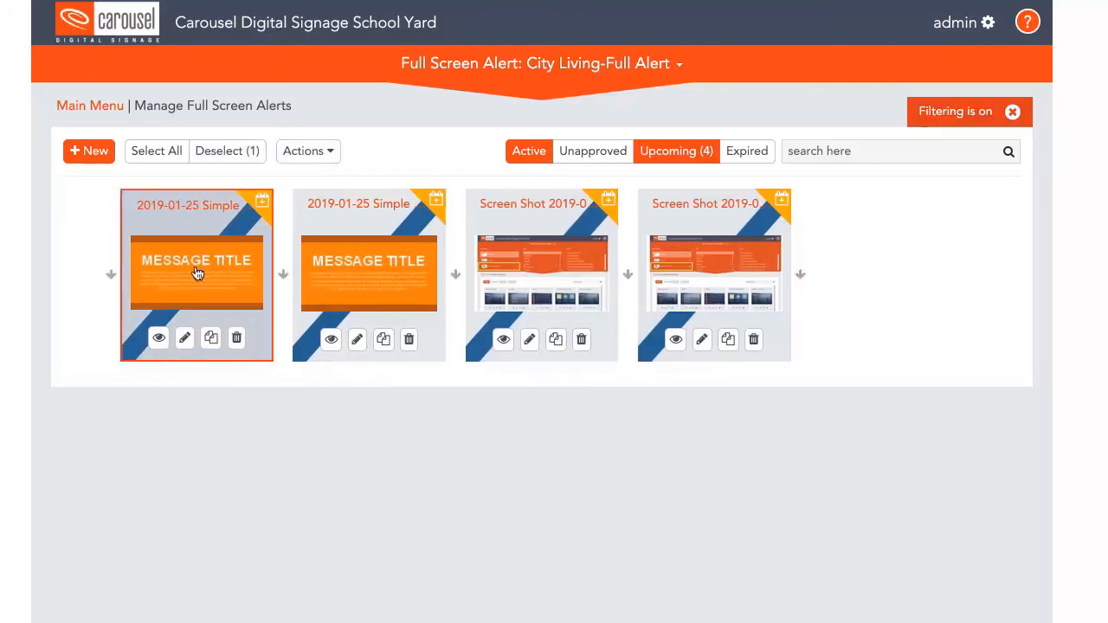
{"action": "left_click", "coordinate": [184, 337]}
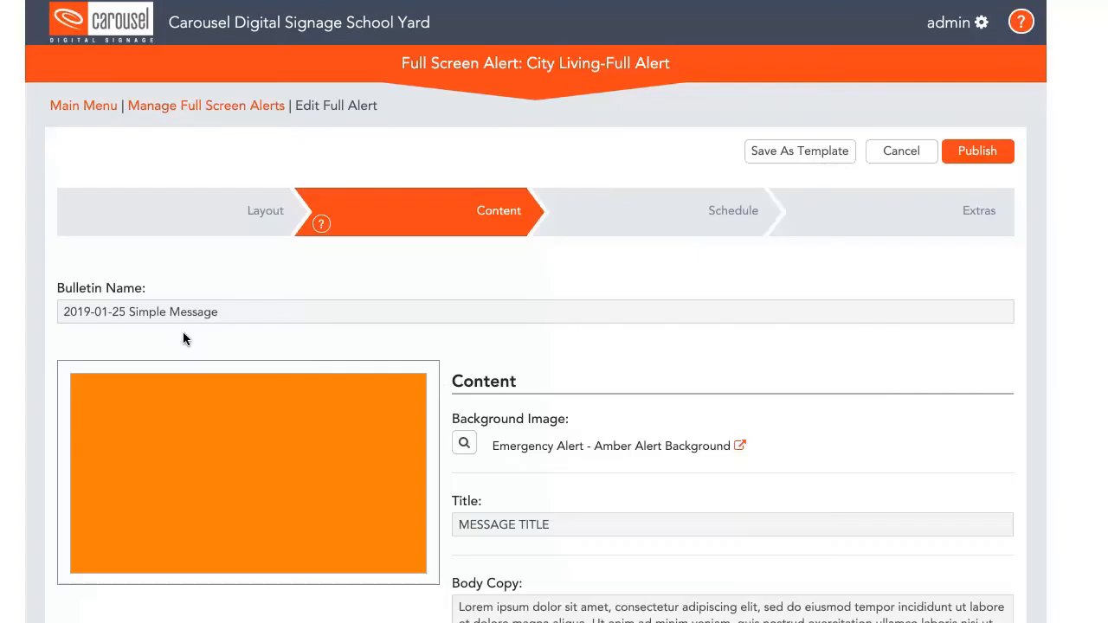
{"action": "left_click", "coordinate": [598, 205]}
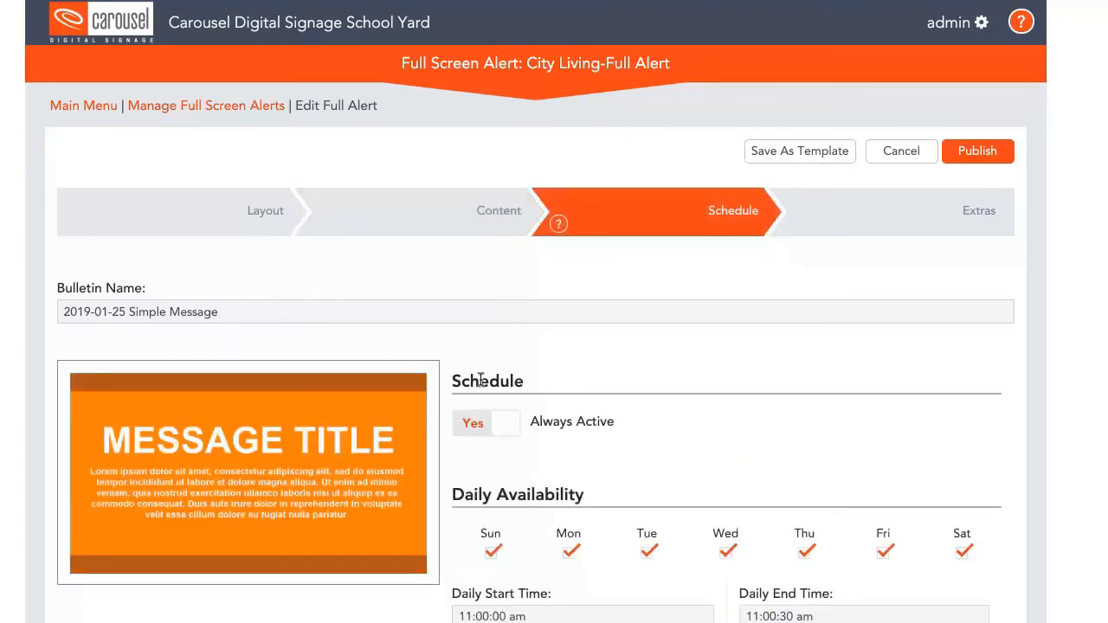
{"action": "left_click", "coordinate": [478, 421]}
{"action": "left_click", "coordinate": [472, 488]}
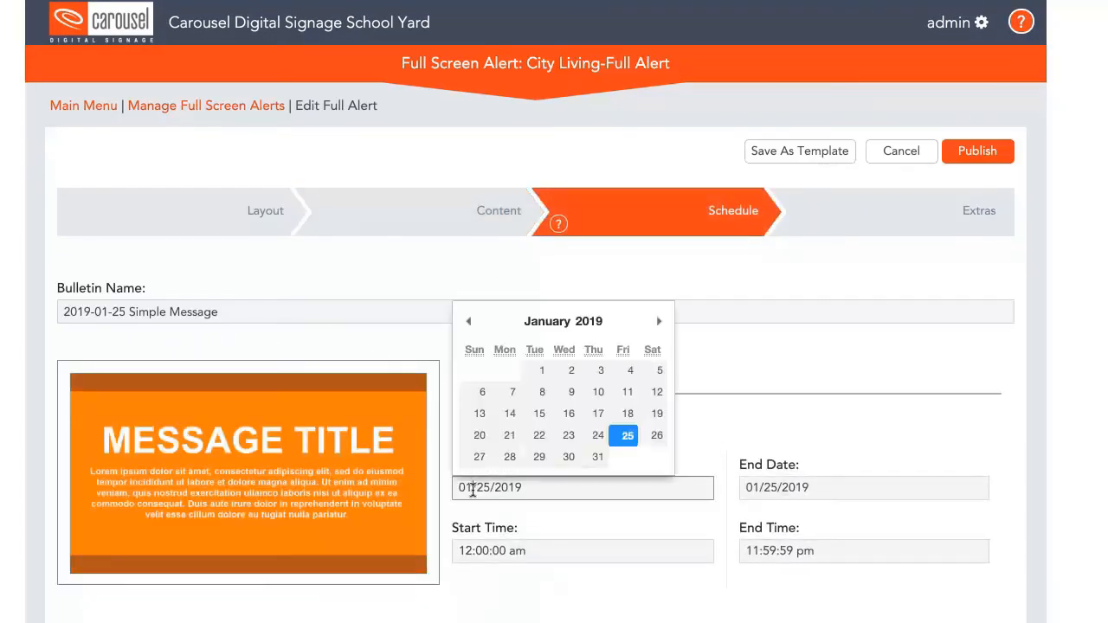
{"action": "left_click", "coordinate": [598, 458]}
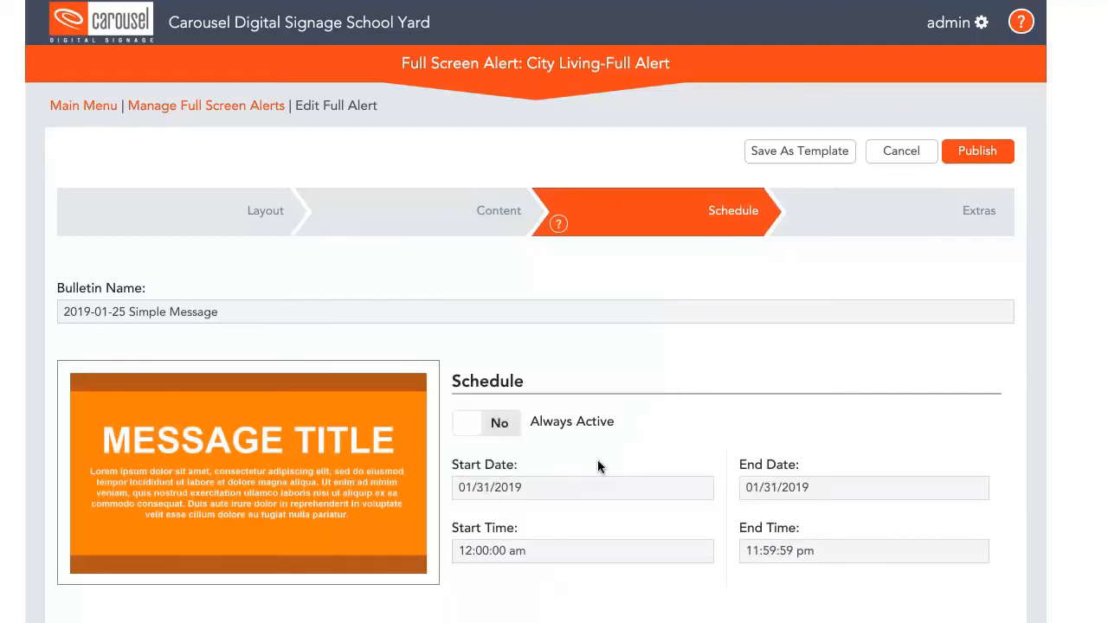
Set the Simple Message alert's end date to 03/01/2019, check its daily availability and publish the alert.
{"action": "left_click", "coordinate": [761, 489]}
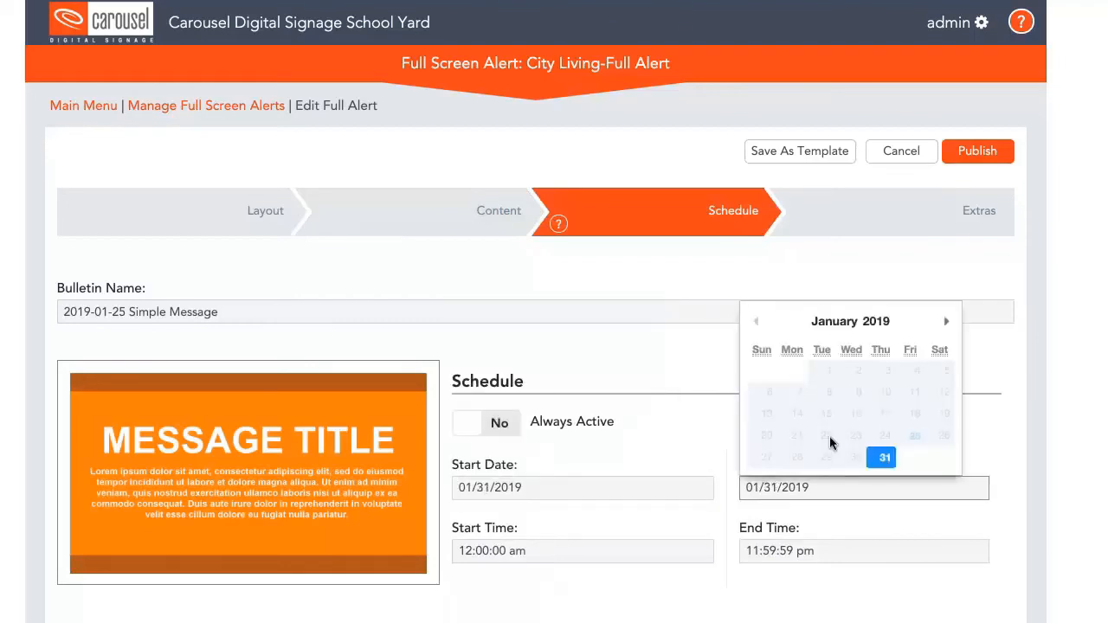
{"action": "left_click", "coordinate": [946, 325]}
{"action": "left_click", "coordinate": [947, 326]}
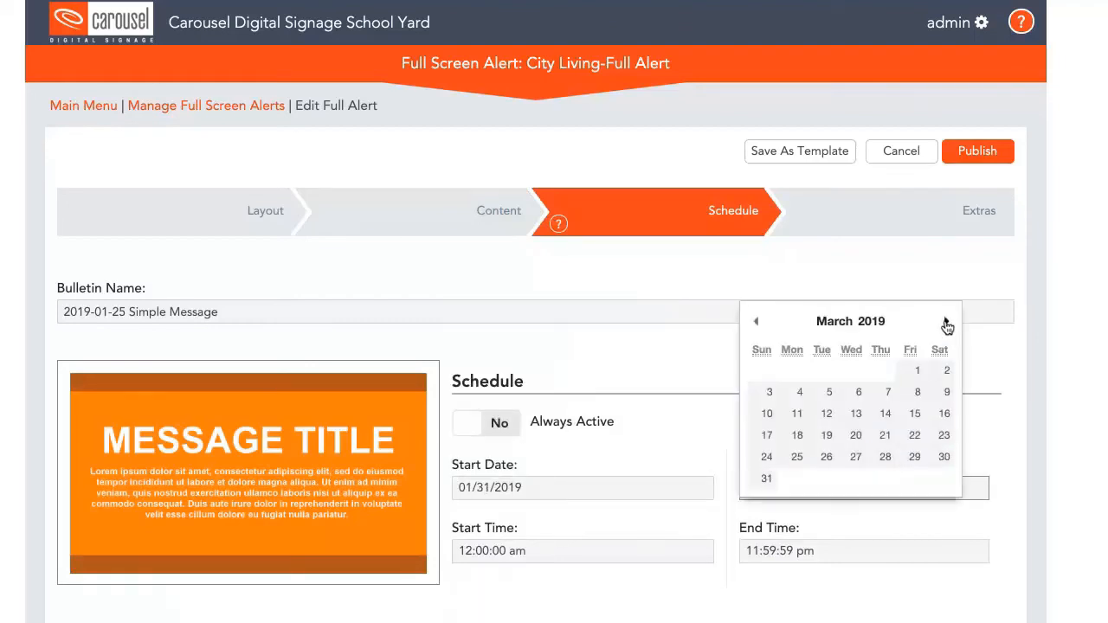
{"action": "left_click", "coordinate": [911, 372]}
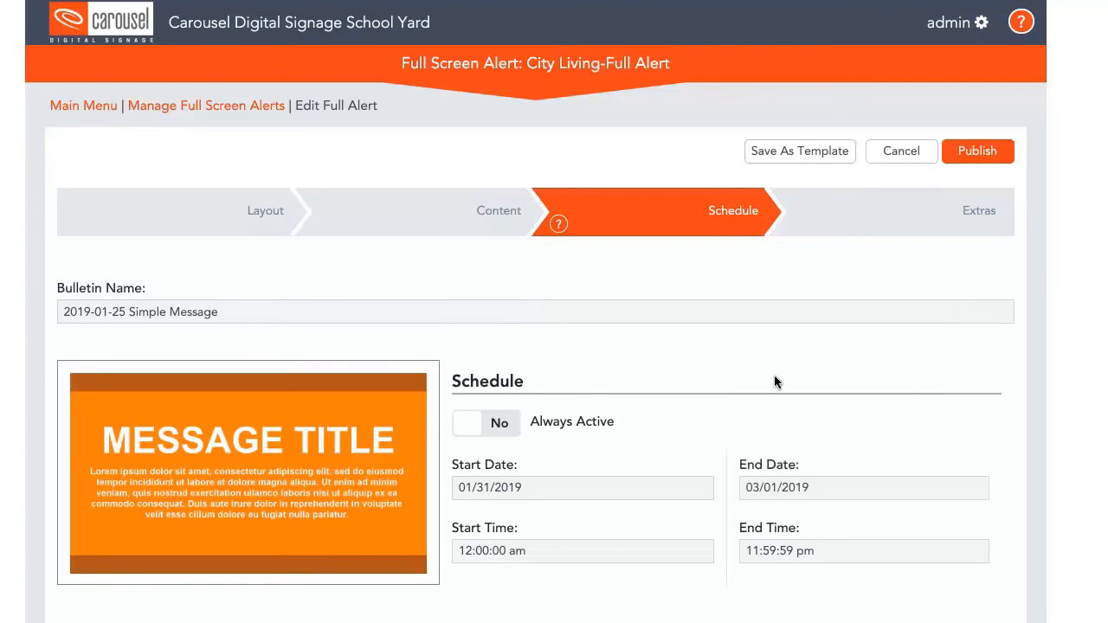
{"action": "scroll", "coordinate": [774, 382], "scroll_direction": "down", "scroll_amount": 2}
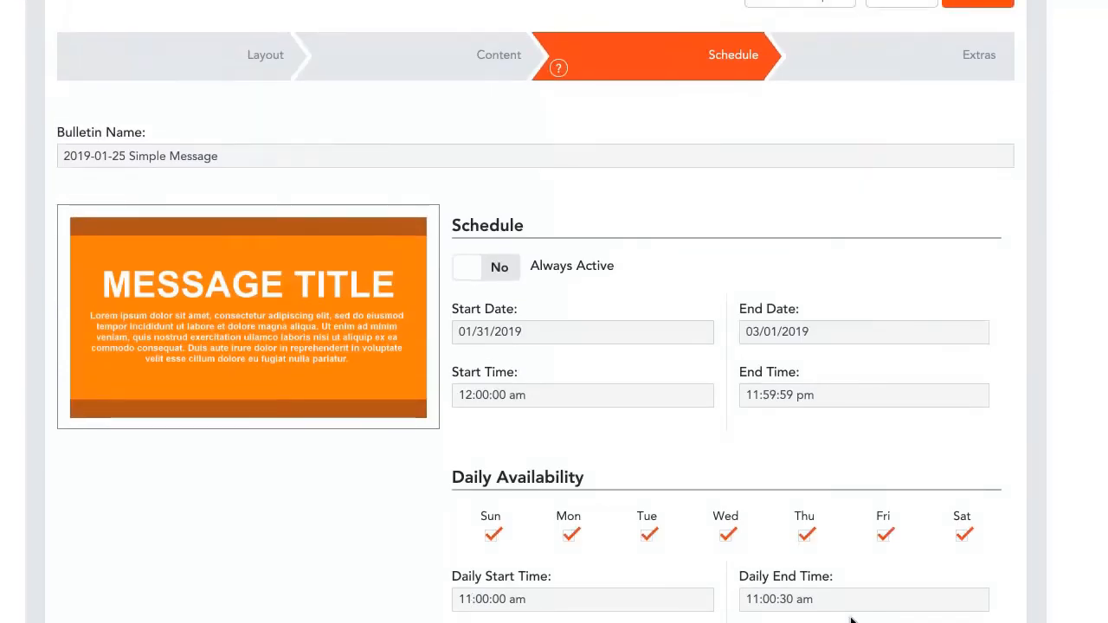
{"action": "scroll", "coordinate": [742, 585], "scroll_direction": "up", "scroll_amount": 2}
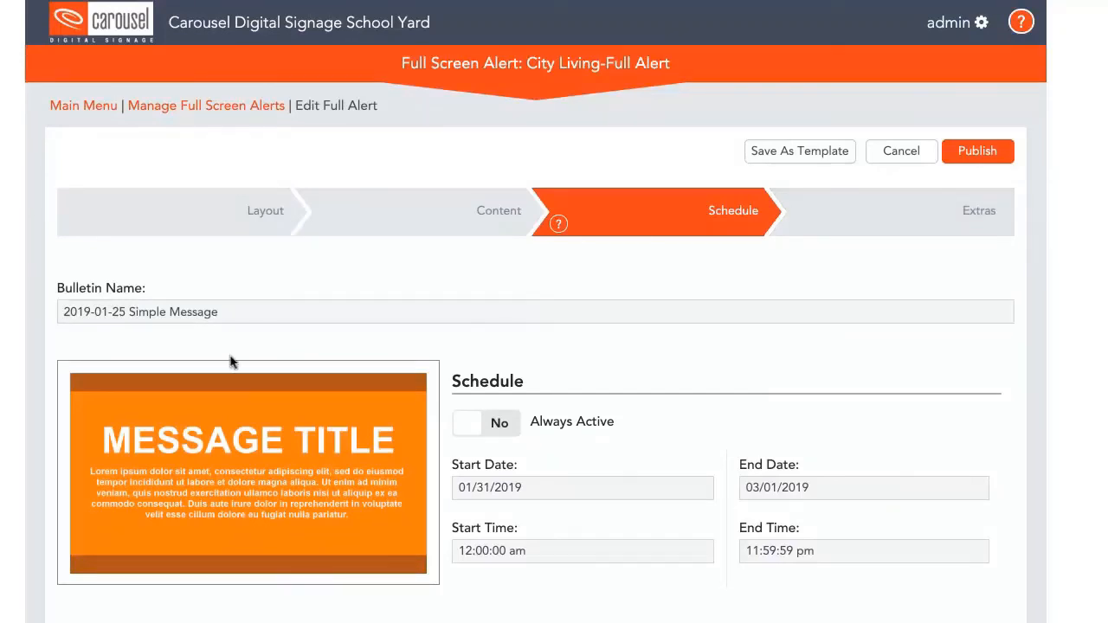
{"action": "left_click", "coordinate": [974, 151]}
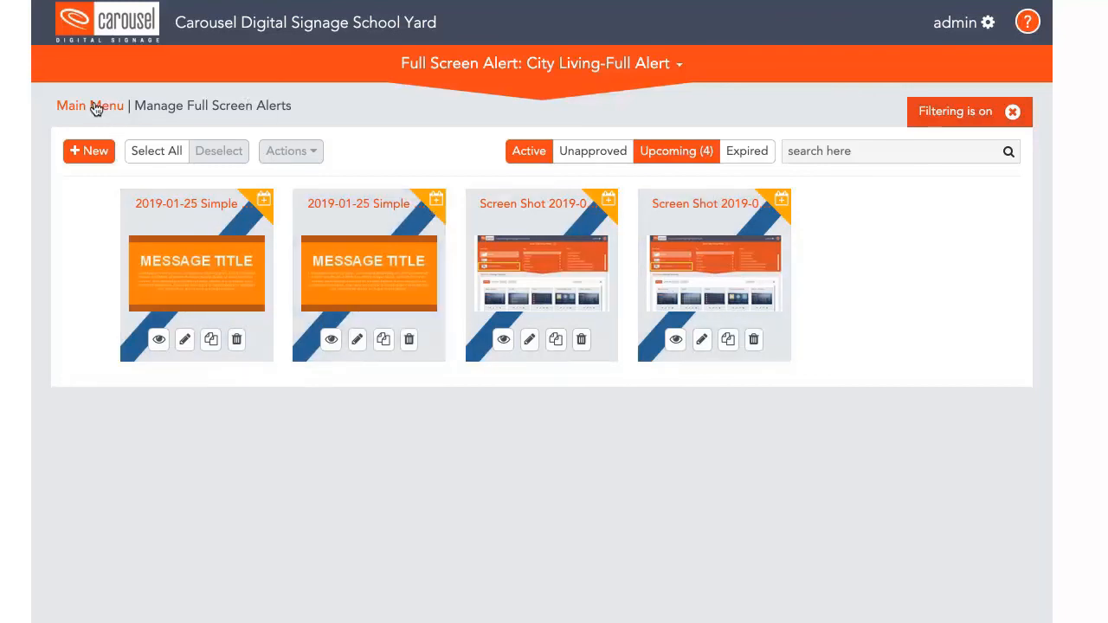
Switch to the City Living-Video bulletin zone, filtering the bulletin zones by the City Living tag.
{"action": "left_click", "coordinate": [576, 64]}
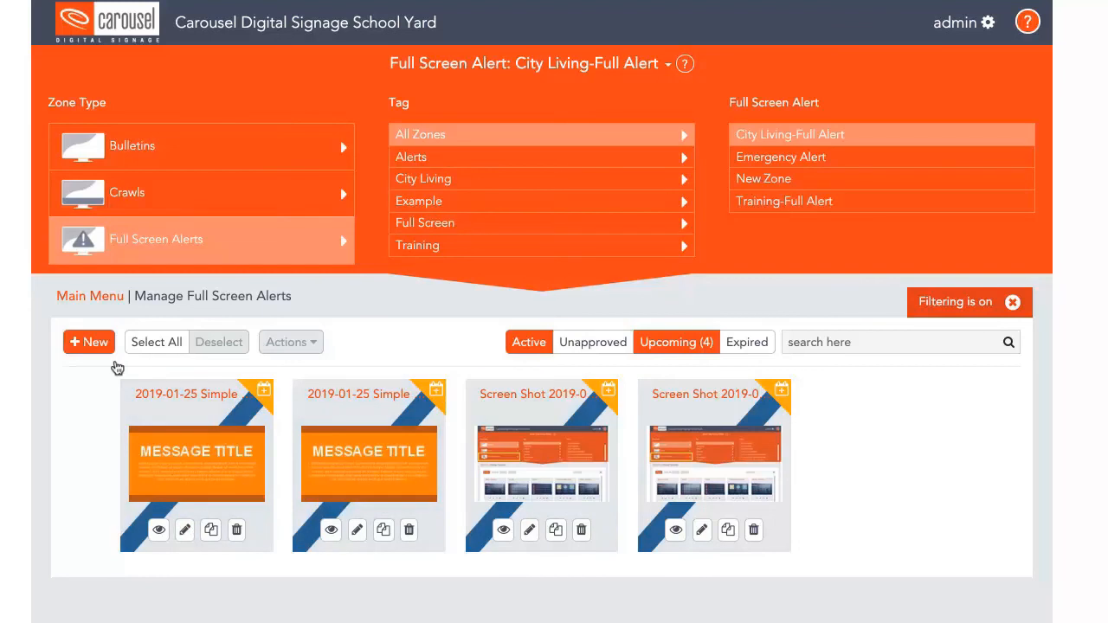
{"action": "left_click", "coordinate": [194, 147]}
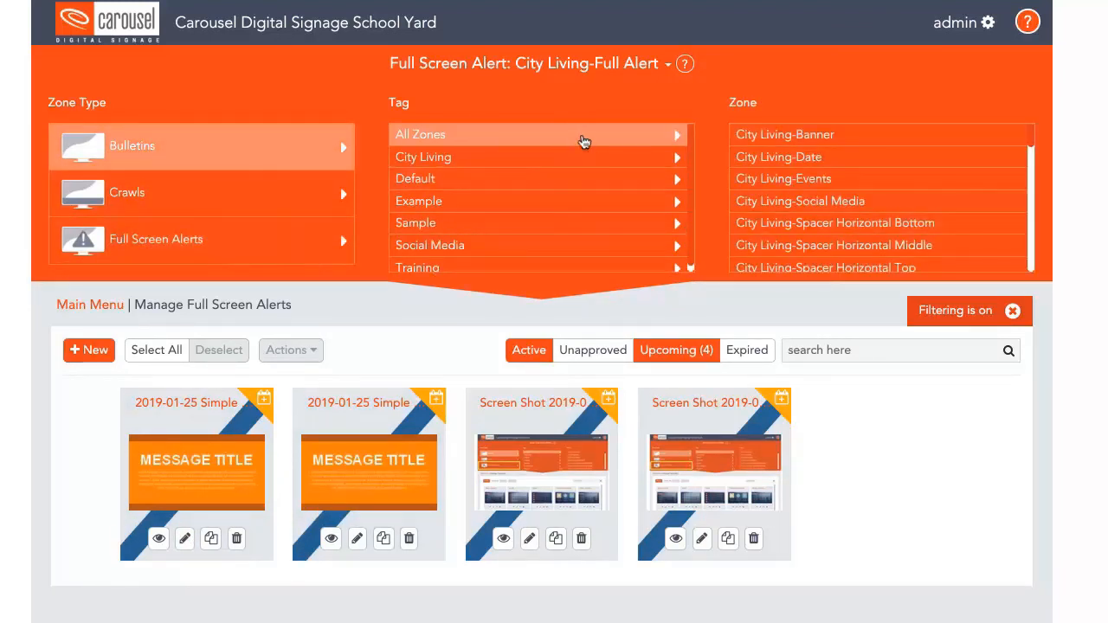
{"action": "left_click", "coordinate": [579, 155]}
{"action": "scroll", "coordinate": [818, 199], "scroll_direction": "down", "scroll_amount": 3}
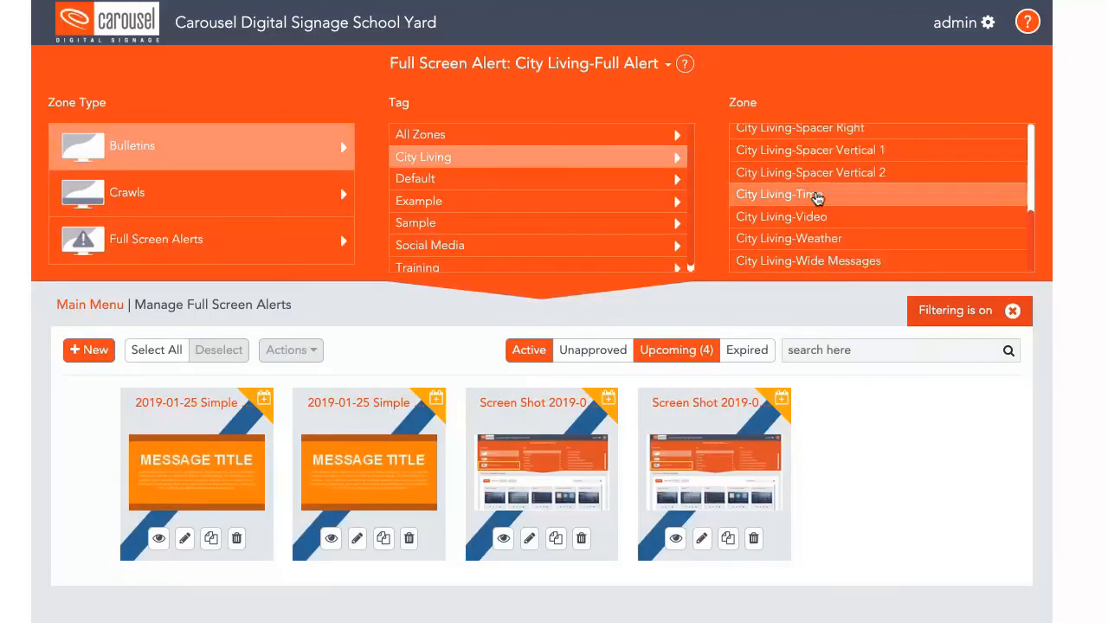
{"action": "left_click", "coordinate": [803, 217]}
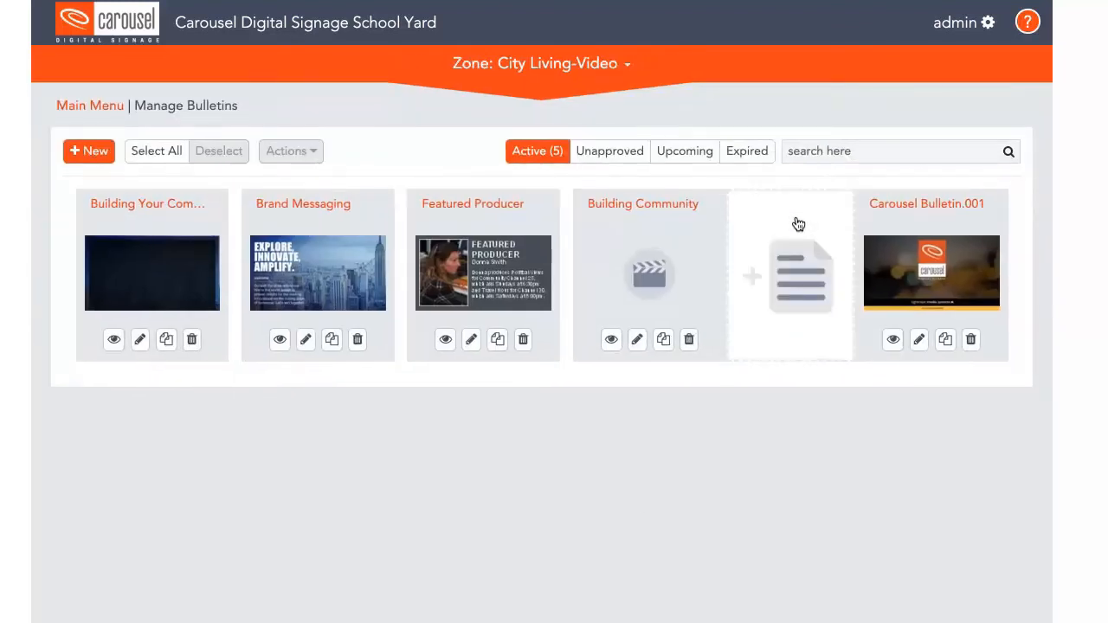